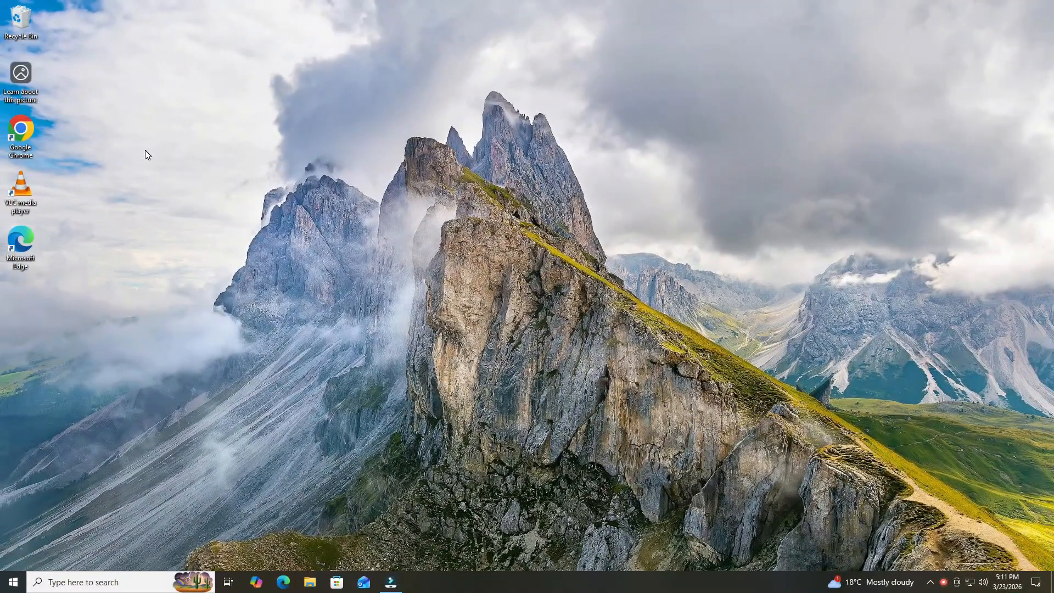
# Step: Open the Background apps page in the Privacy section of Windows Settings
pyautogui.click(12, 587)
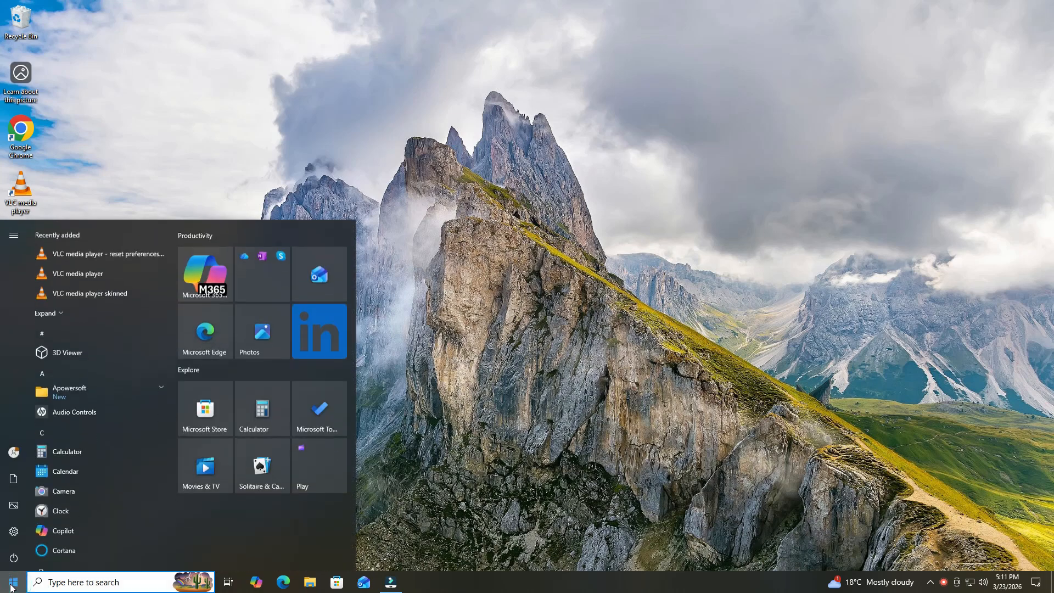
pyautogui.click(14, 533)
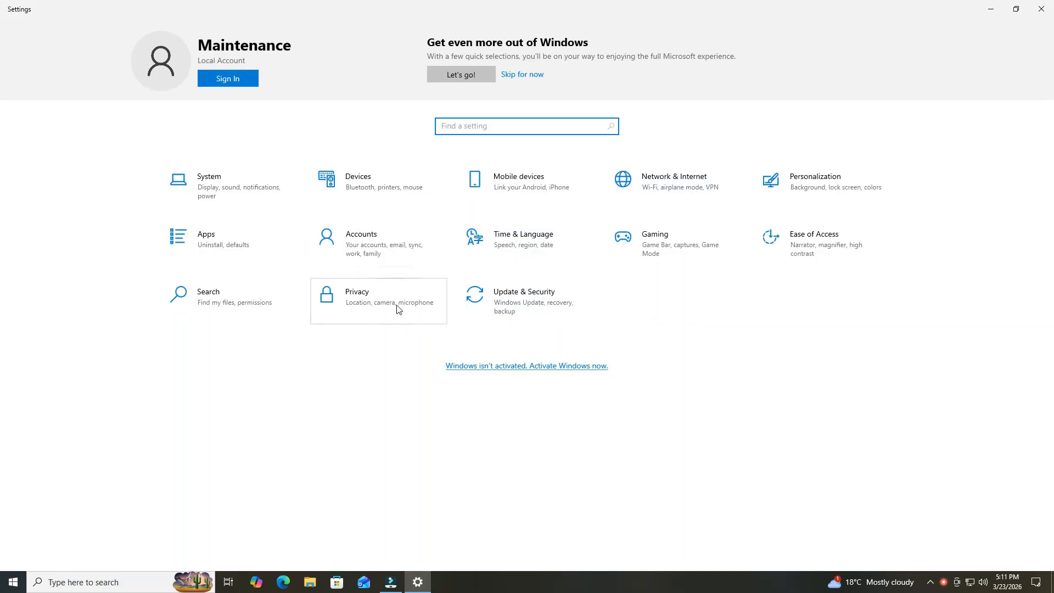
pyautogui.click(357, 301)
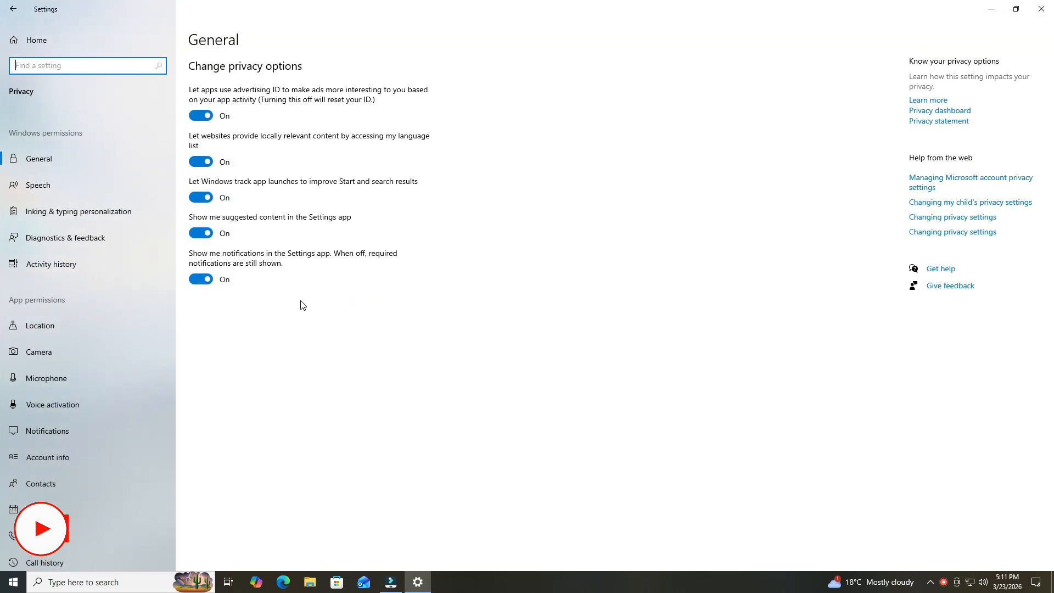
pyautogui.scroll(-5, 119, 225)
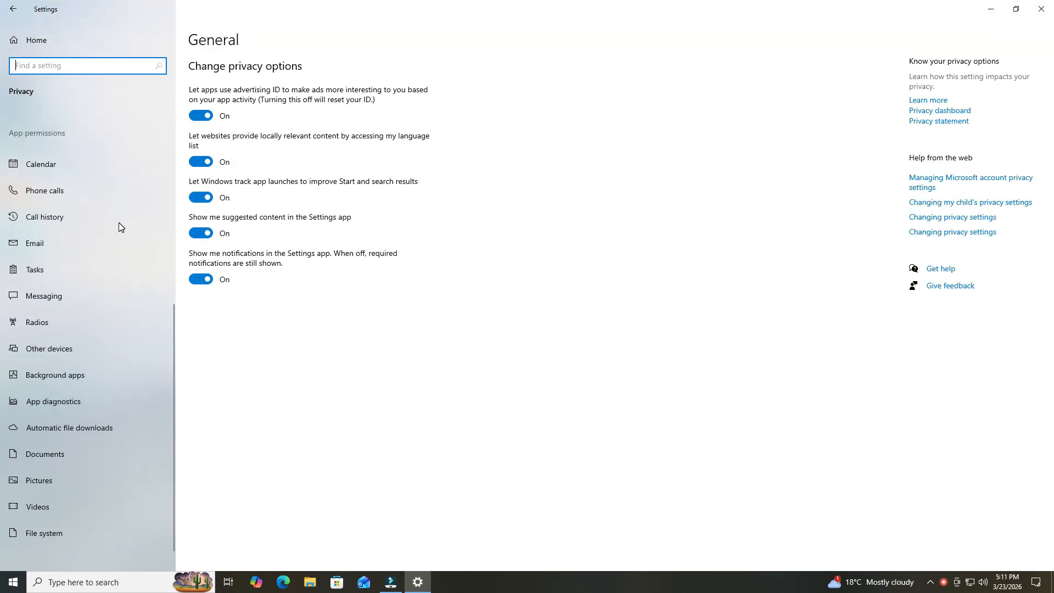
pyautogui.click(60, 376)
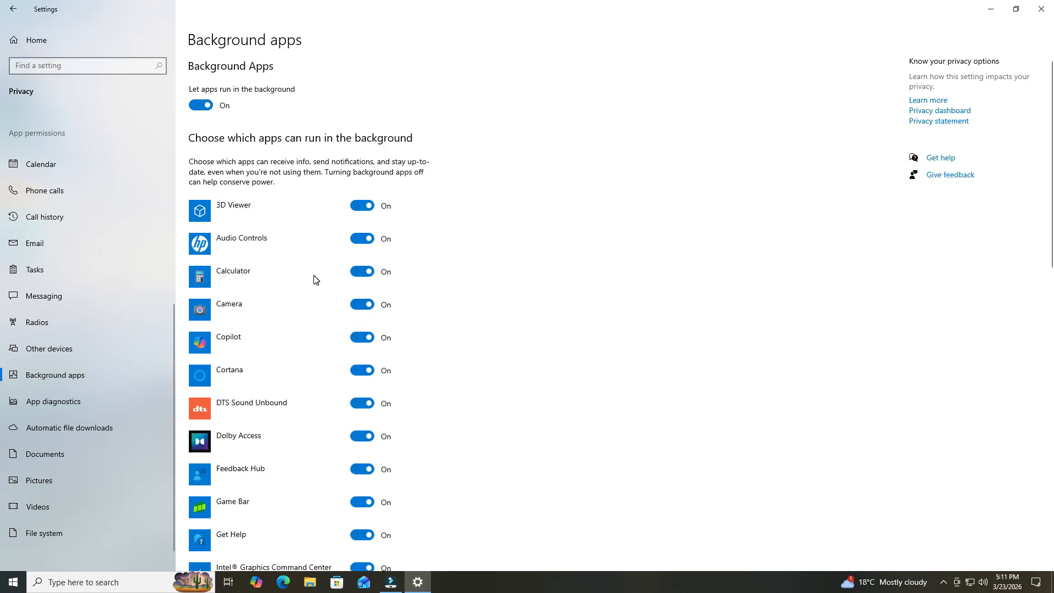
# Step: Review the background apps list, turn off letting apps run in the background, and close Settings
pyautogui.scroll(-2, 330, 315)
pyautogui.scroll(-10, 330, 314)
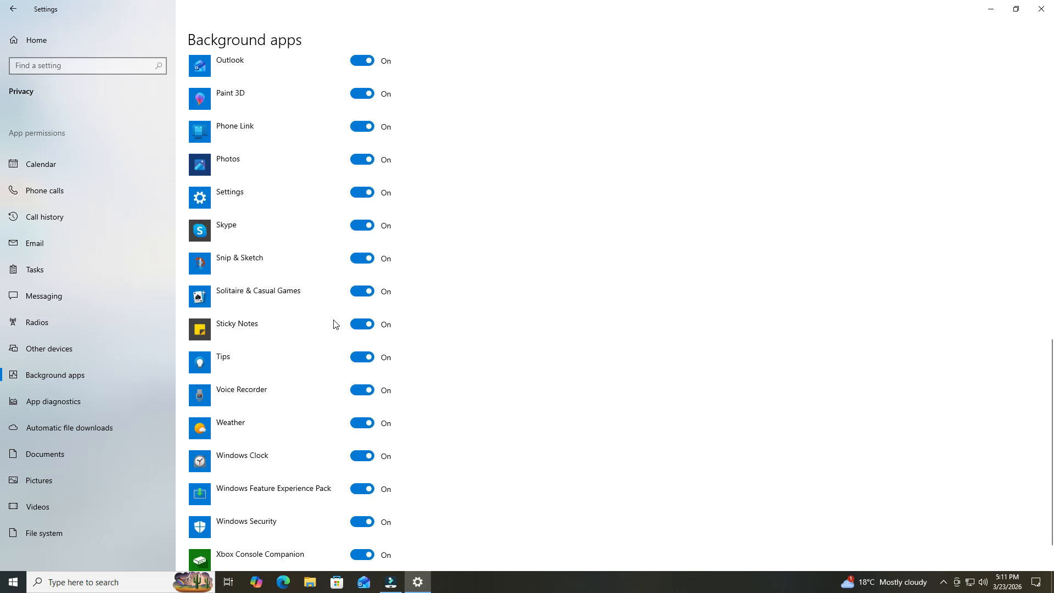
pyautogui.scroll(12, 352, 350)
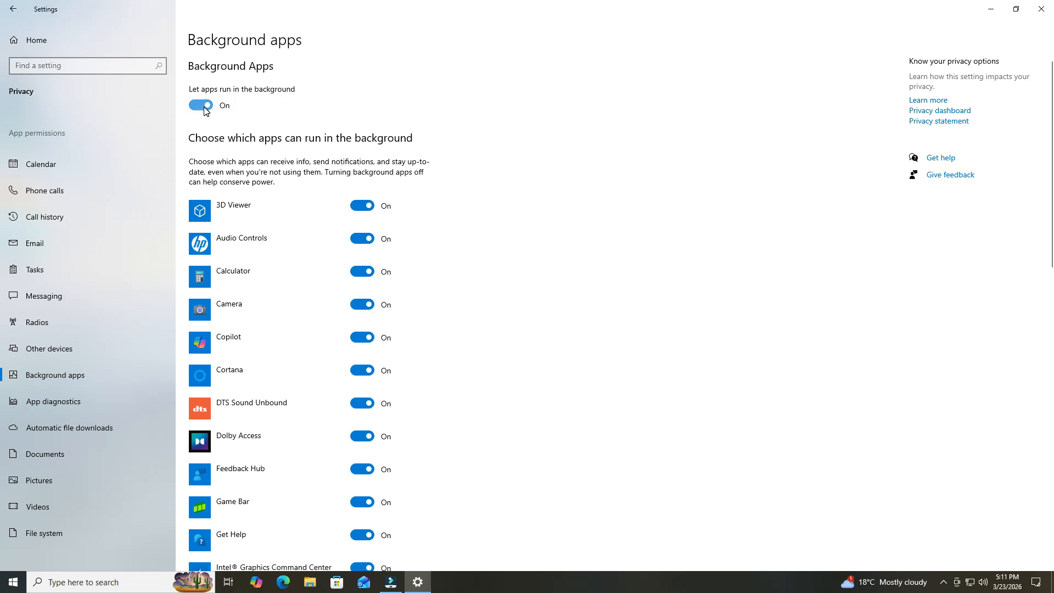
pyautogui.click(201, 106)
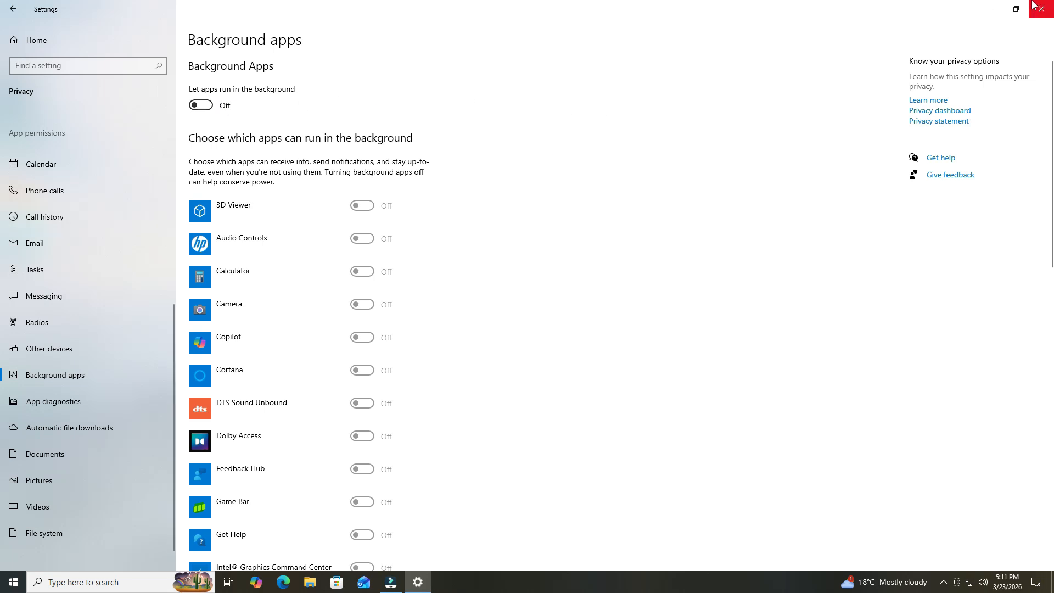
pyautogui.click(1049, 12)
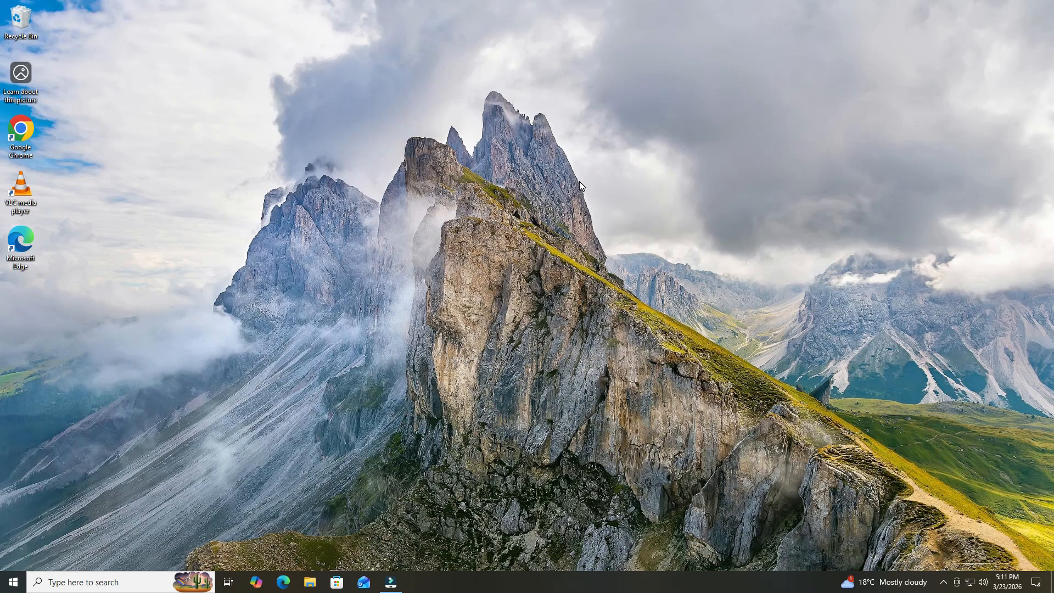
# Step: Open Task Manager and show the list of startup programs
pyautogui.rightClick(12, 585)
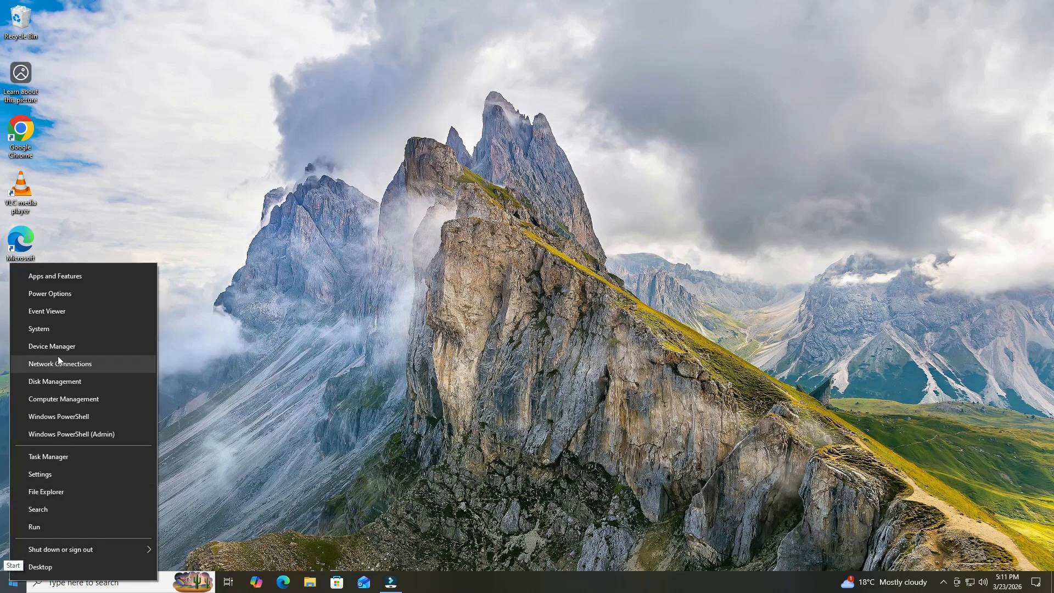
pyautogui.click(54, 456)
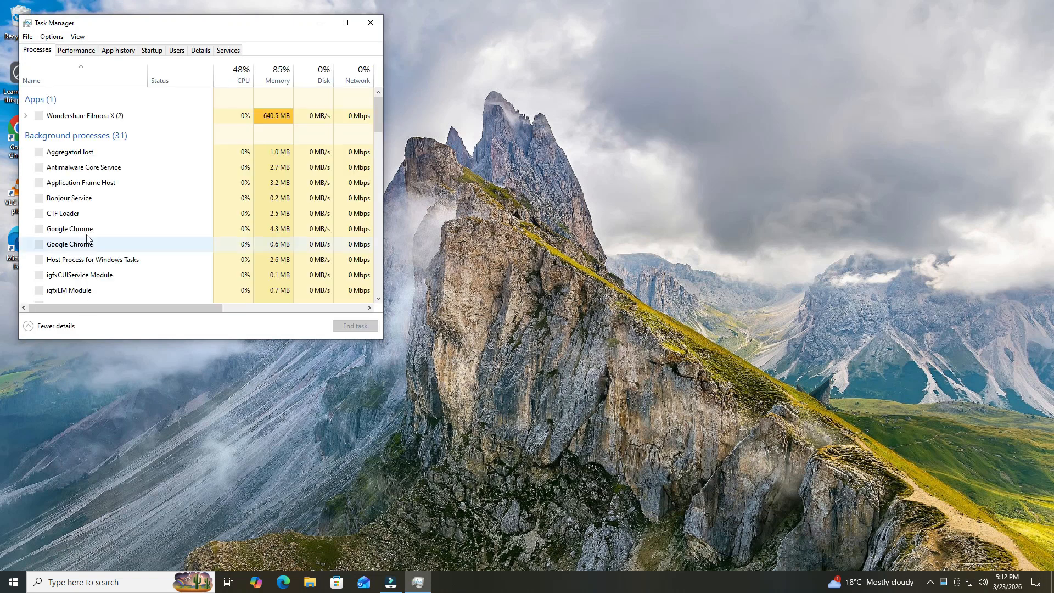
pyautogui.click(158, 54)
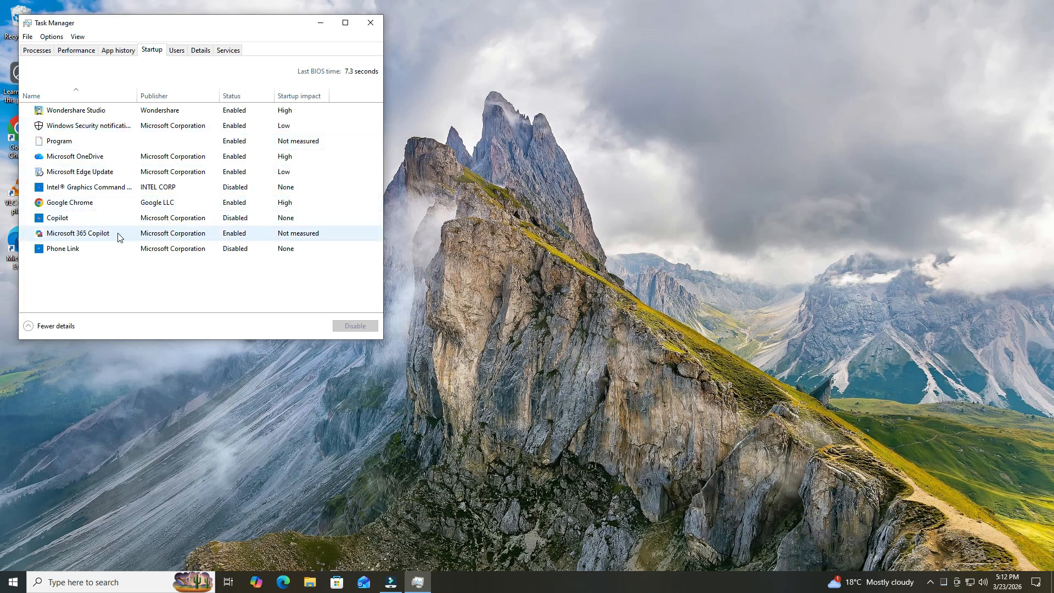
# Step: Disable Microsoft 365 Copilot and Google Chrome in the startup programs list
pyautogui.rightClick(229, 235)
pyautogui.click(260, 238)
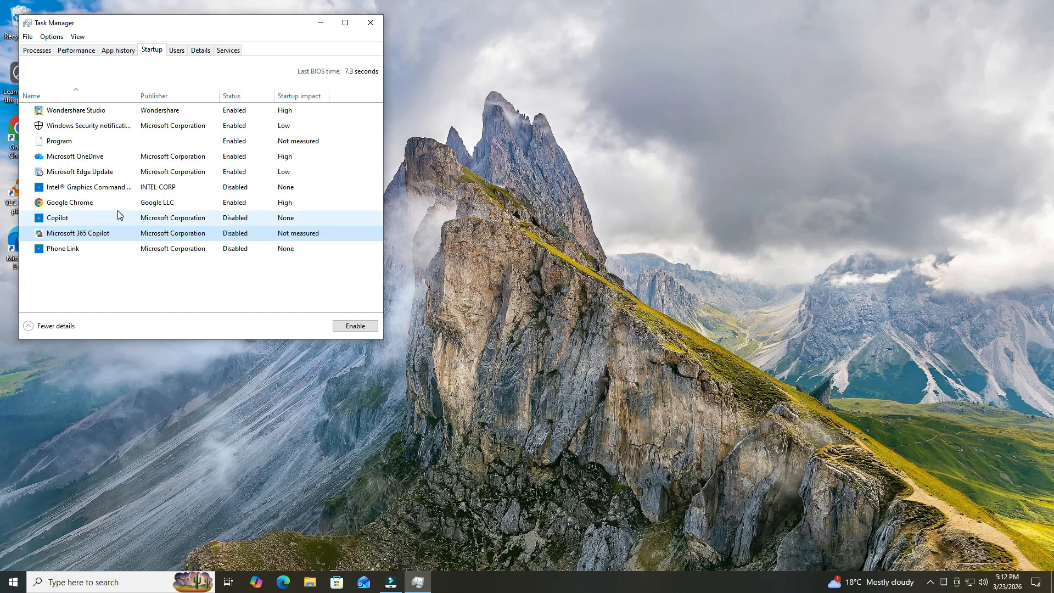
pyautogui.click(239, 207)
pyautogui.rightClick(237, 203)
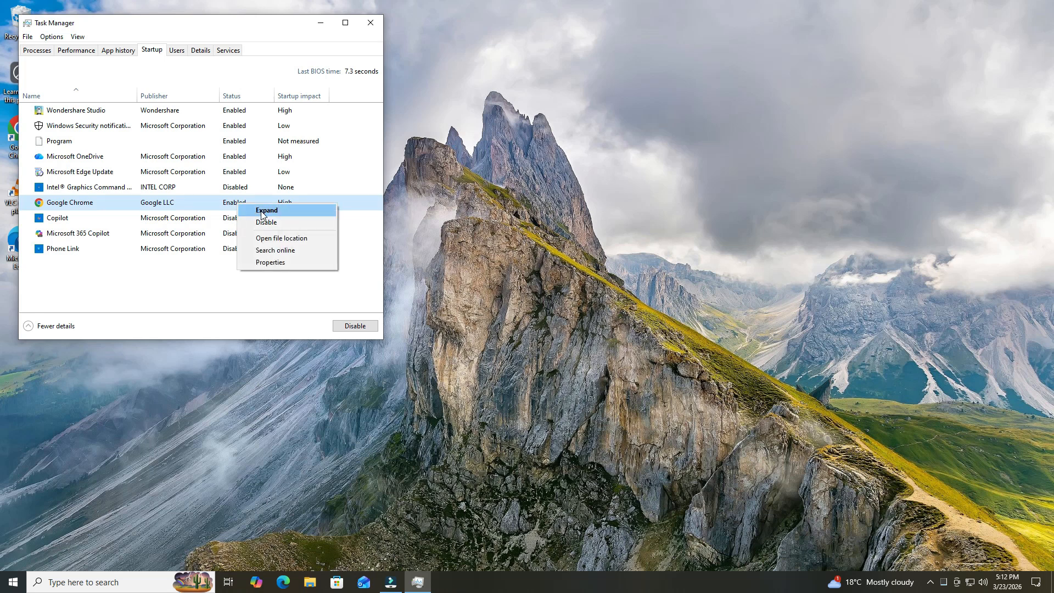
pyautogui.click(265, 222)
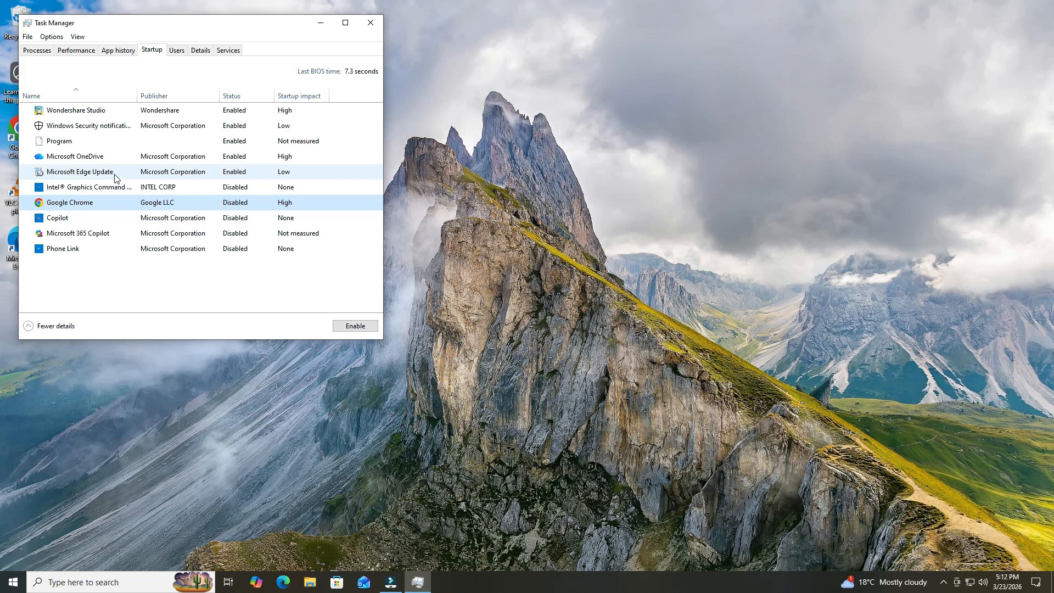
# Step: Disable Microsoft Edge Update, Microsoft OneDrive and Program at startup, and close Task Manager
pyautogui.rightClick(234, 172)
pyautogui.click(258, 177)
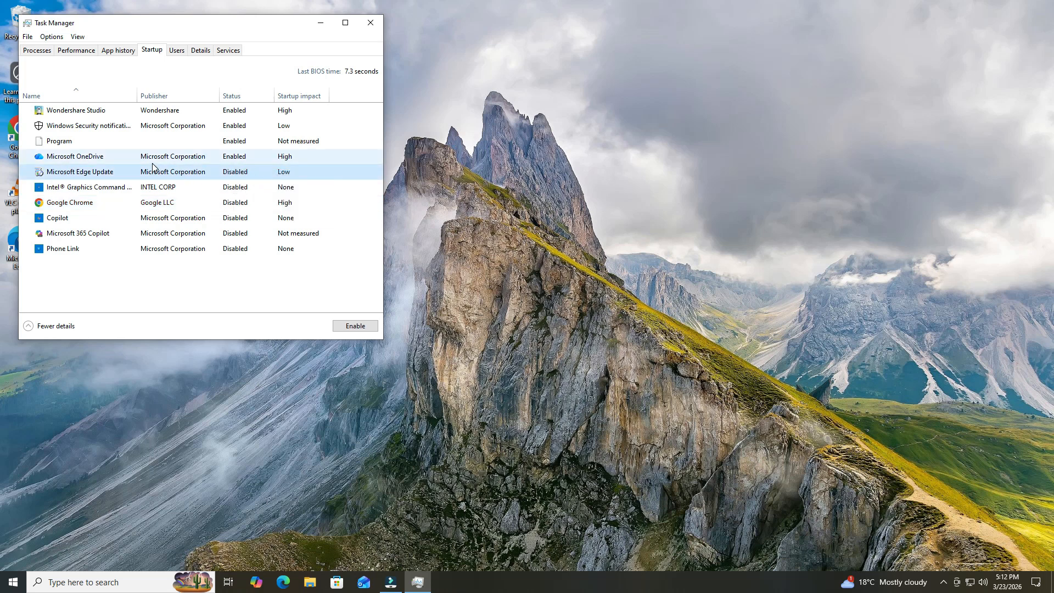
pyautogui.rightClick(235, 156)
pyautogui.click(249, 157)
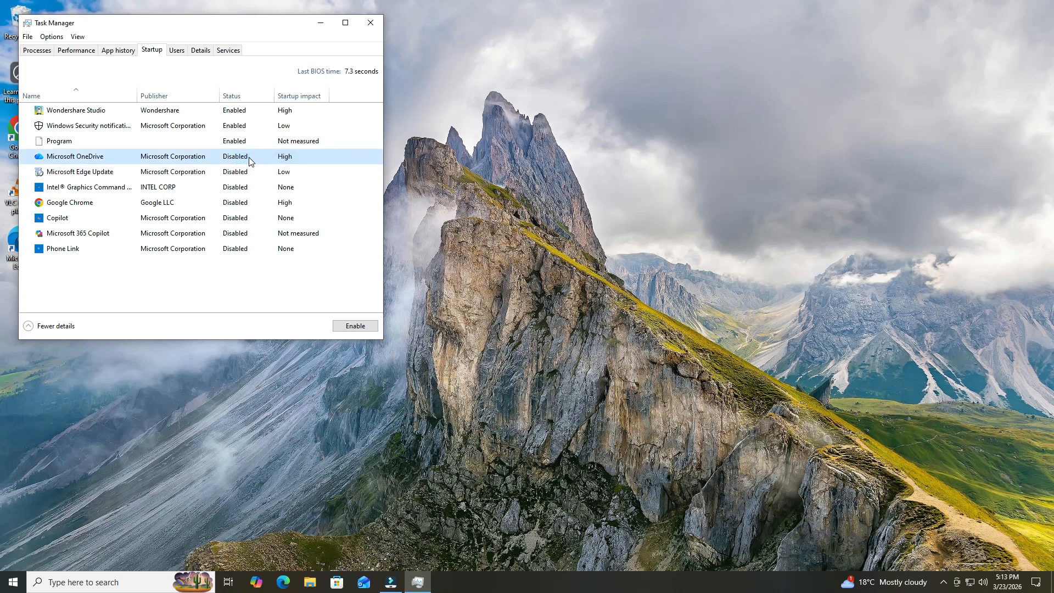
pyautogui.rightClick(238, 142)
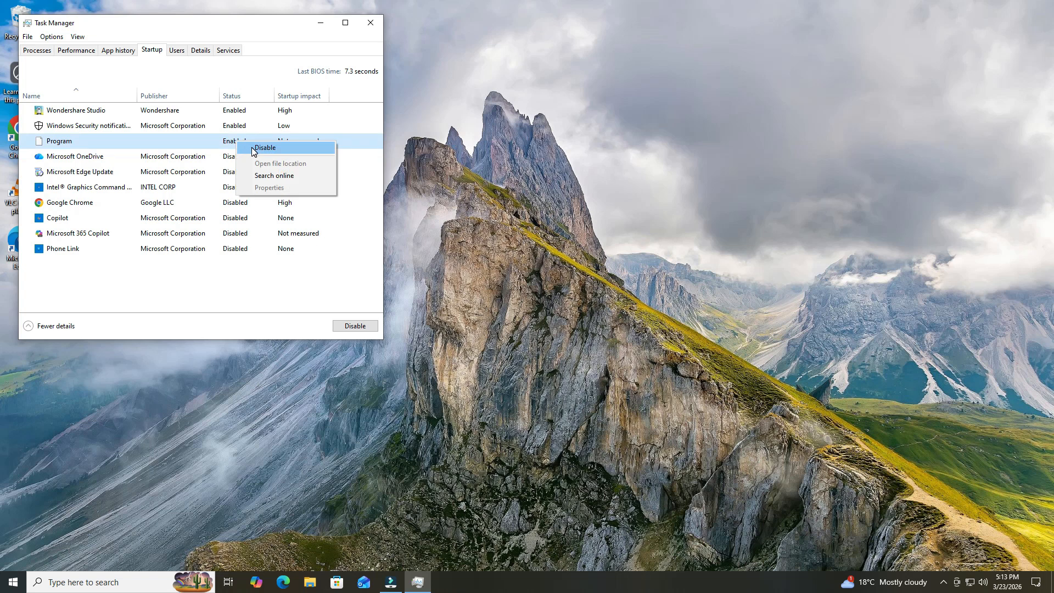
pyautogui.click(257, 150)
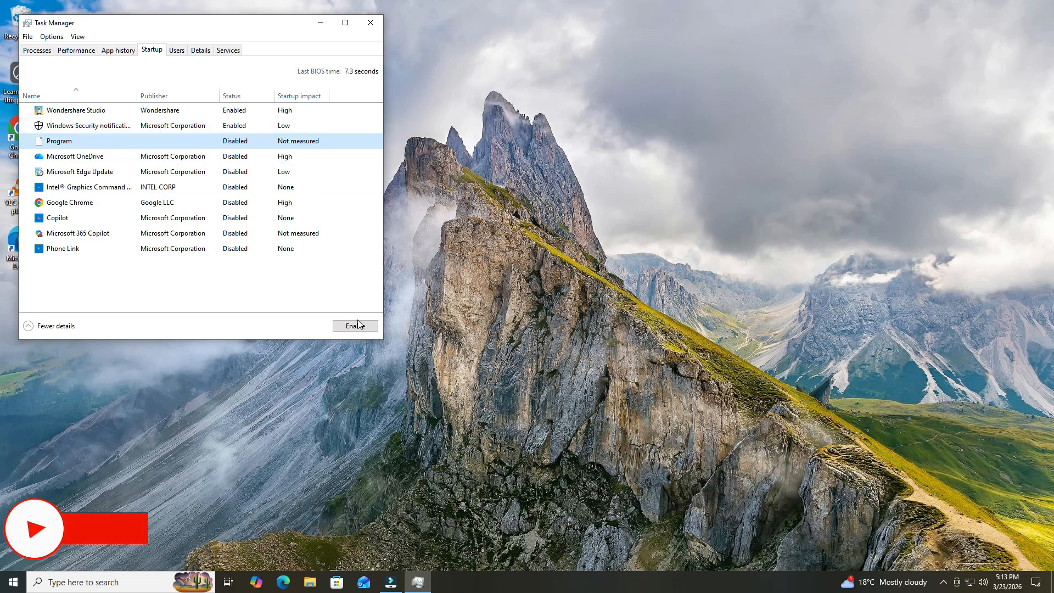
pyautogui.click(372, 24)
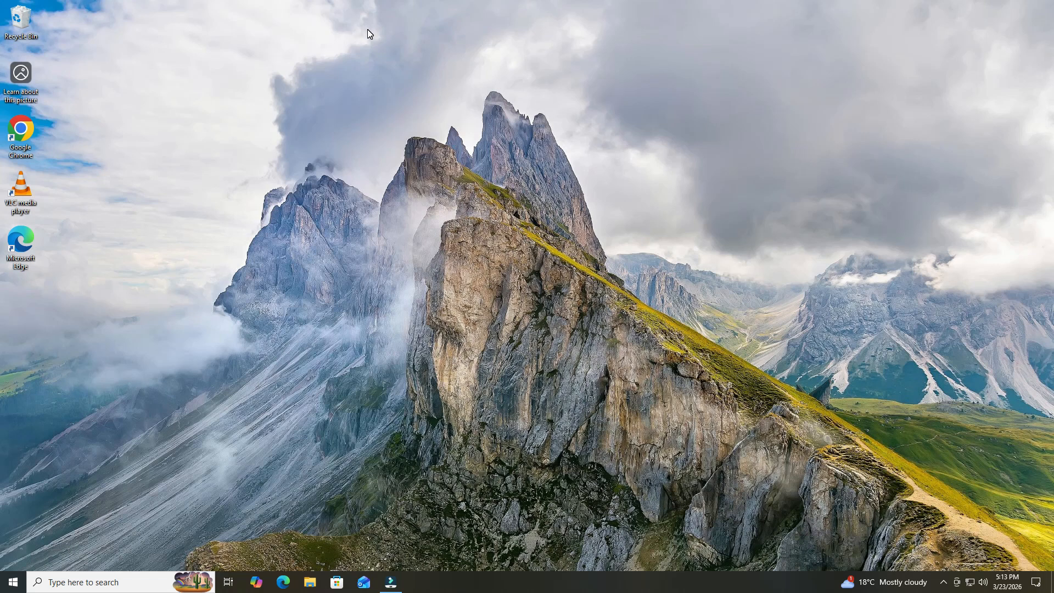
# Step: Search Windows for "adva", open the advanced system settings, and bring up the Performance Options
pyautogui.click(93, 583)
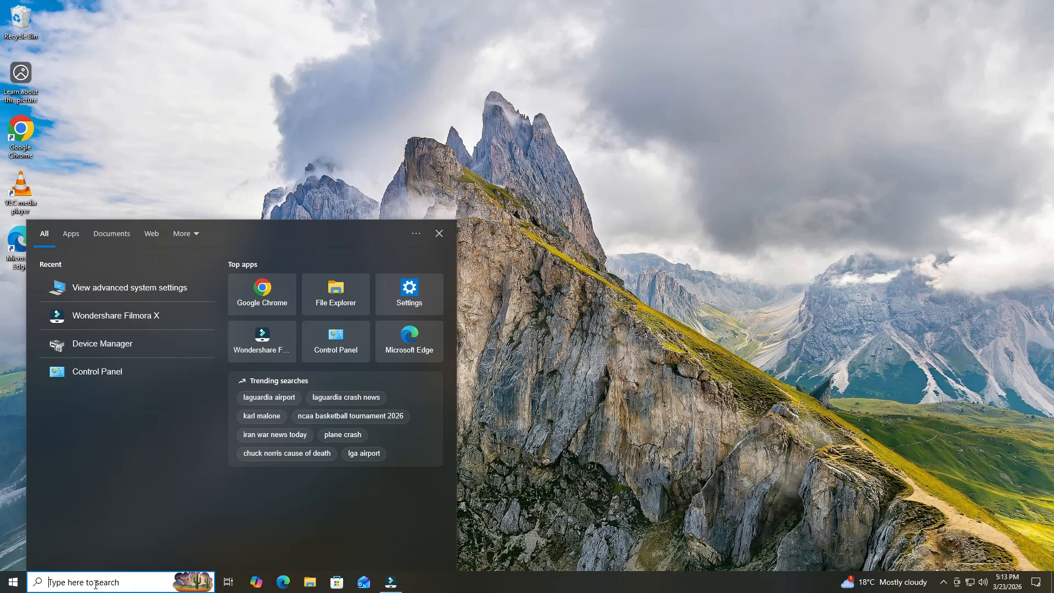
pyautogui.write('ad')
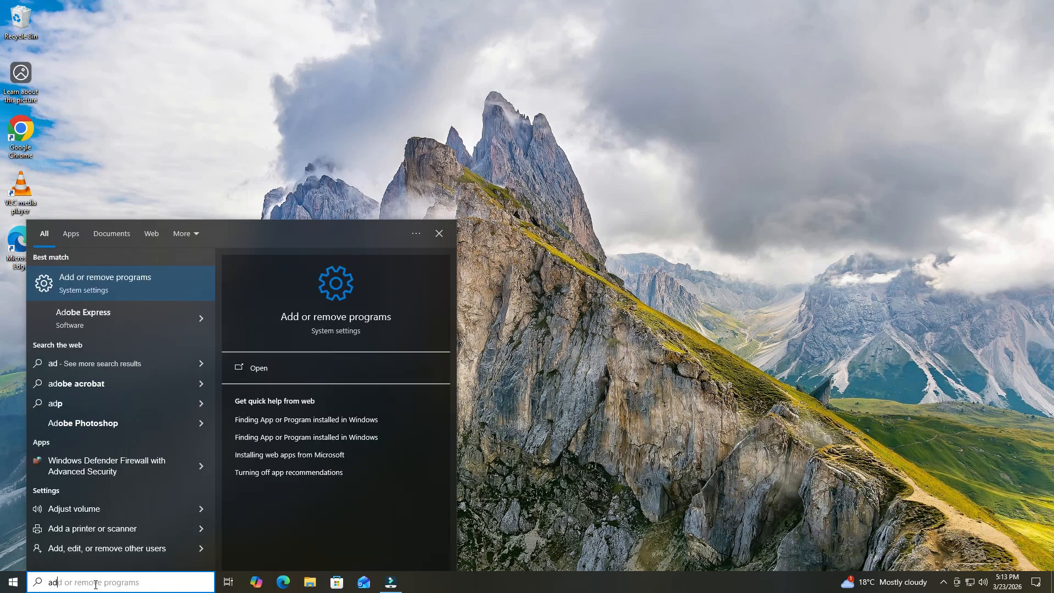
pyautogui.write('va')
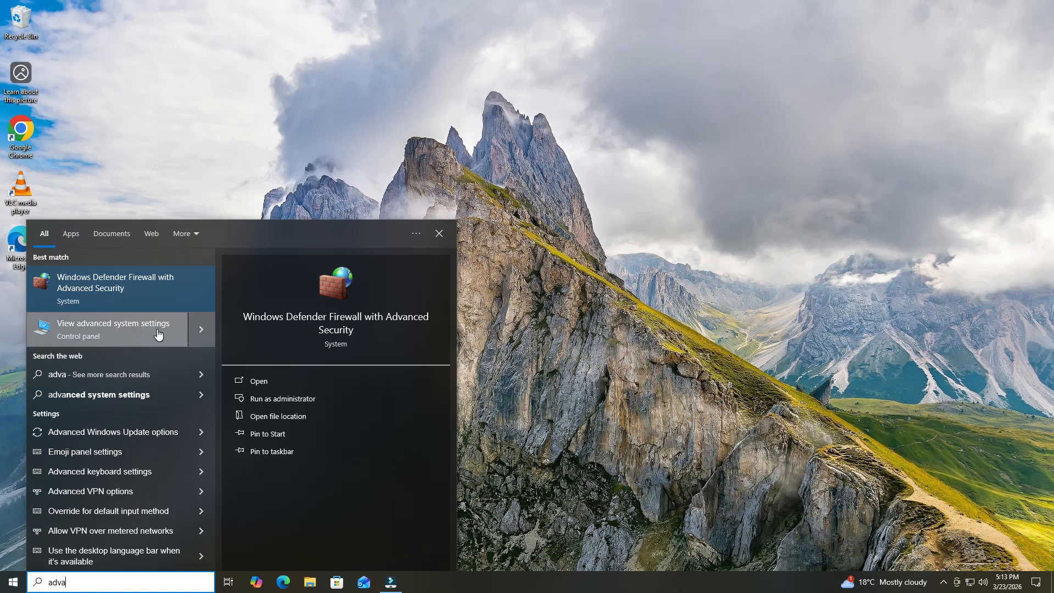
pyautogui.click(117, 330)
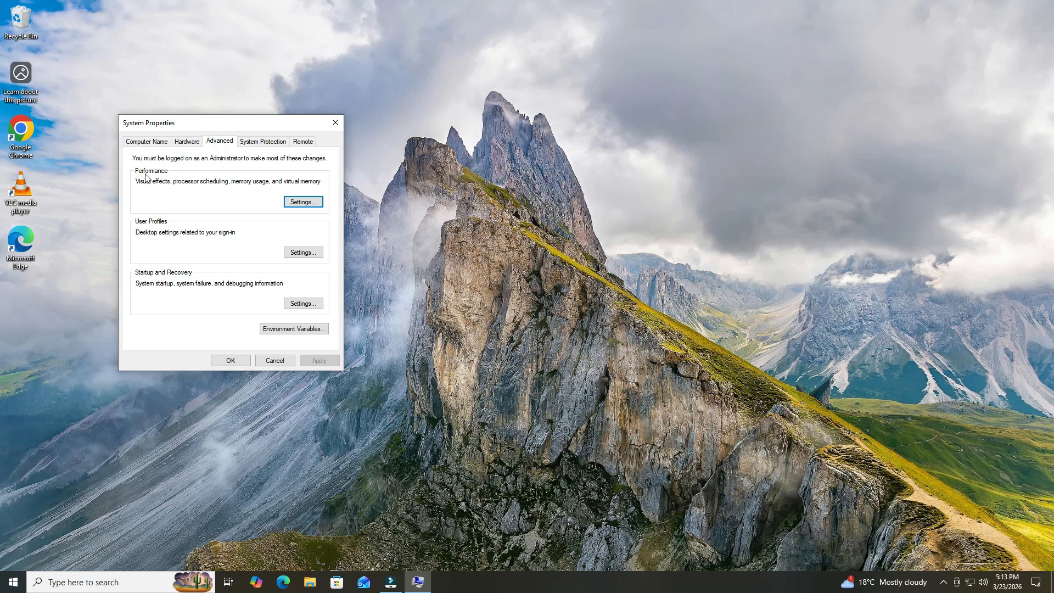
pyautogui.click(304, 203)
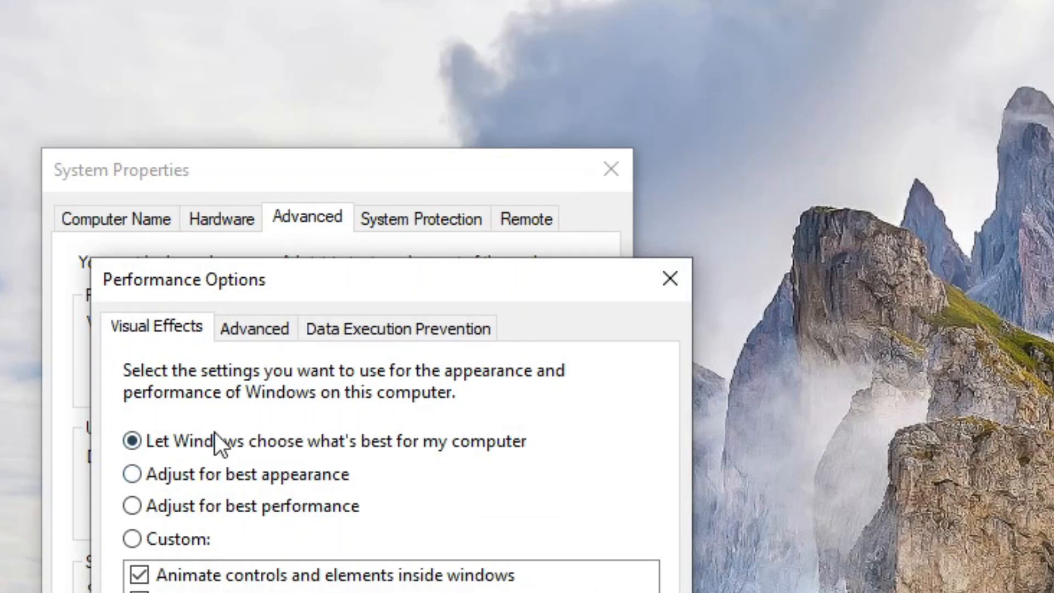
# Step: Set the visual effects to Adjust for best performance, apply the change, and close Performance Options and System Properties
pyautogui.click(140, 475)
pyautogui.click(139, 506)
pyautogui.click(135, 540)
pyautogui.click(133, 443)
pyautogui.click(138, 509)
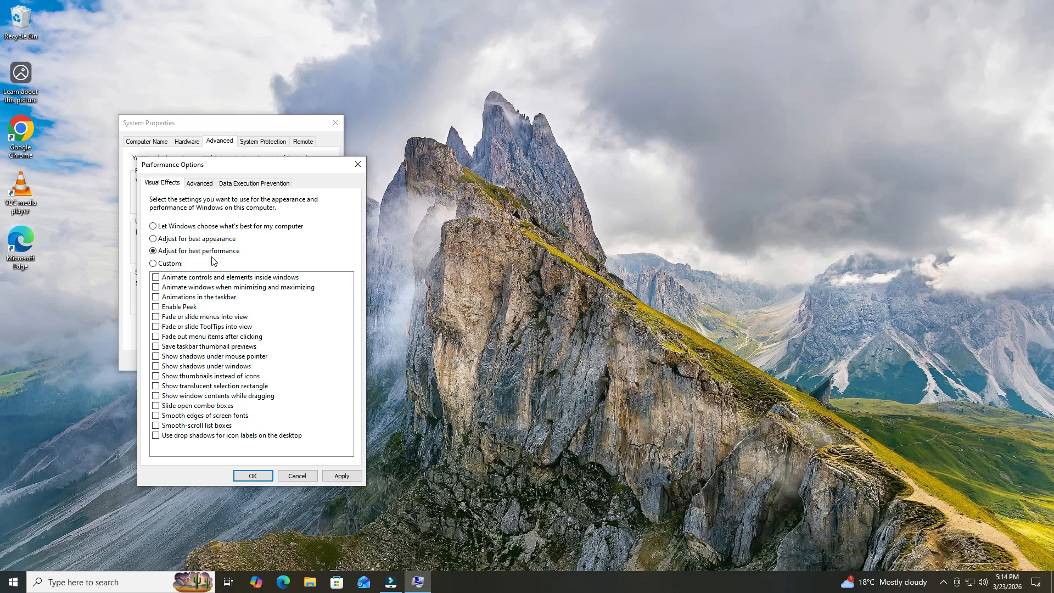
pyautogui.click(342, 476)
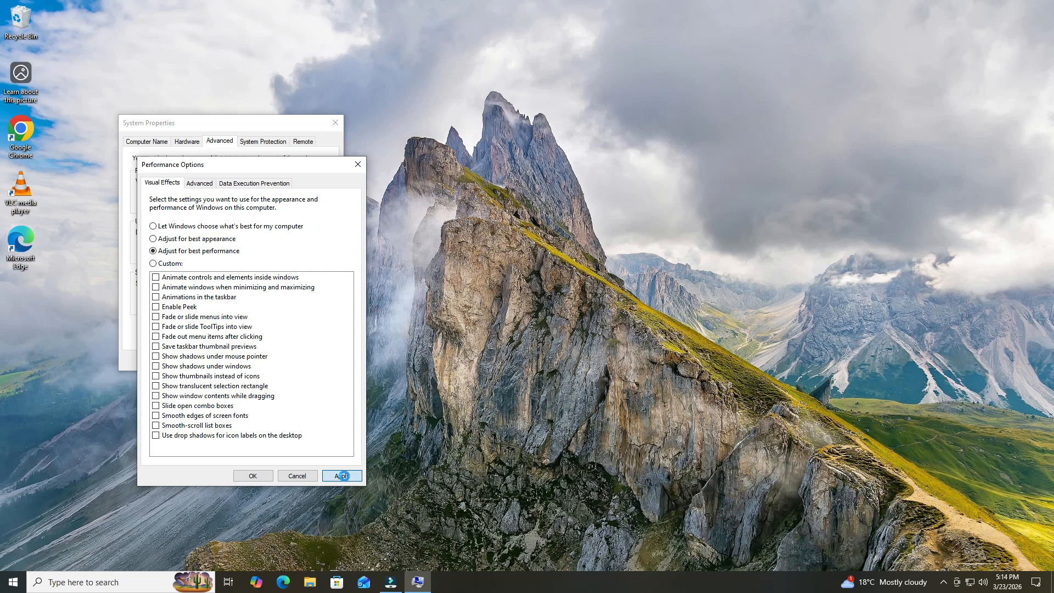
pyautogui.click(253, 476)
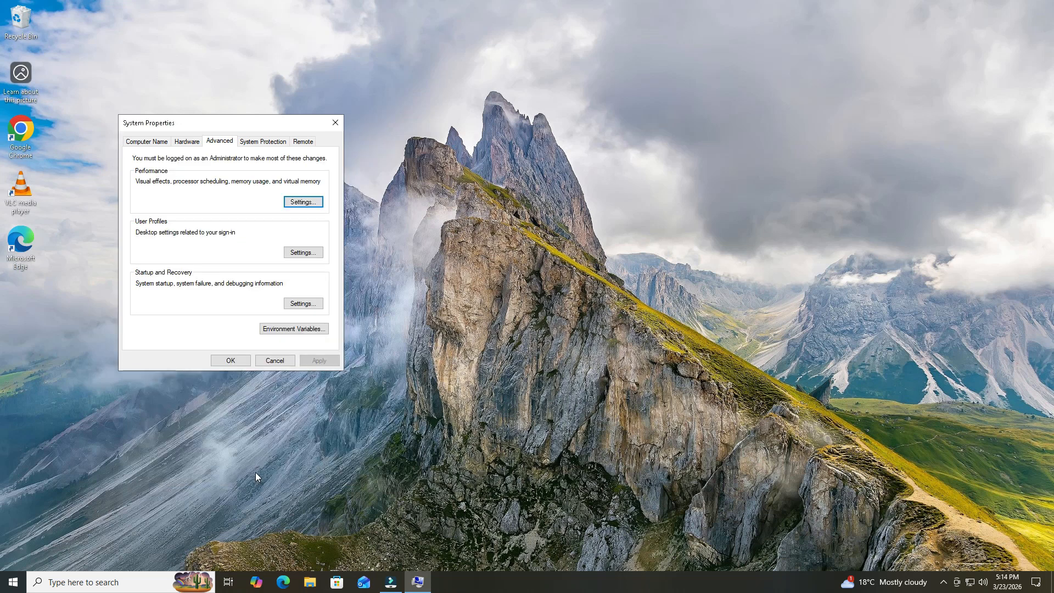
pyautogui.click(235, 363)
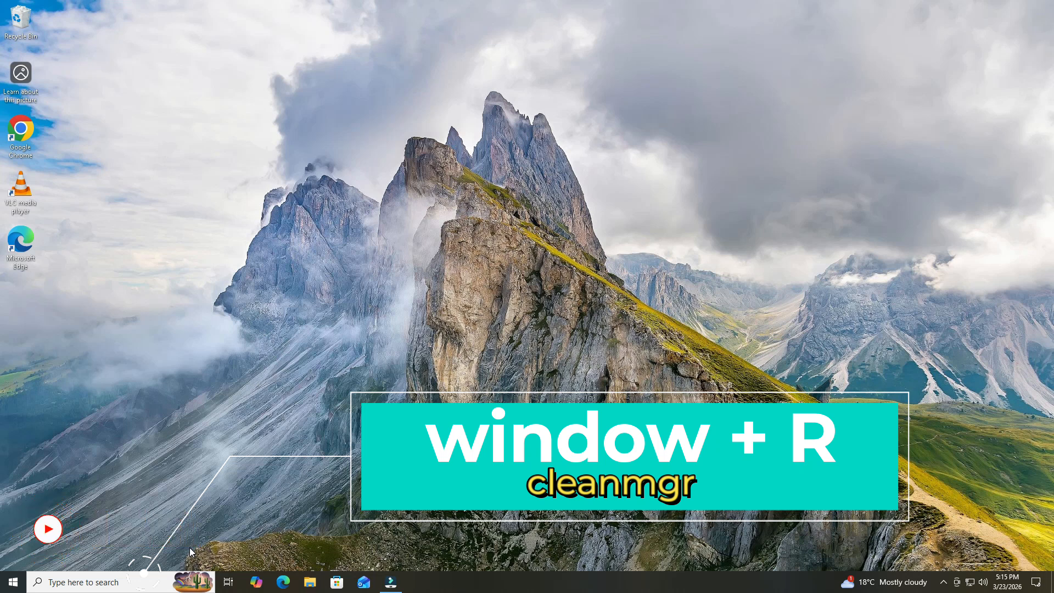
# Step: Run cleanmgr to start Disk Cleanup and select the C: drive for cleaning
pyautogui.press('super+r')
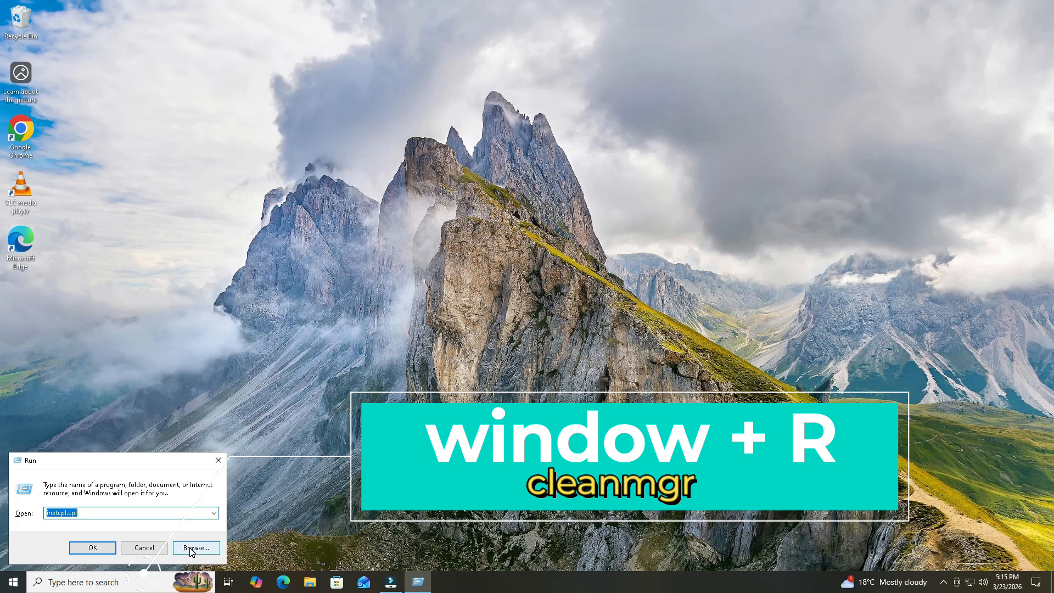
pyautogui.write('cle')
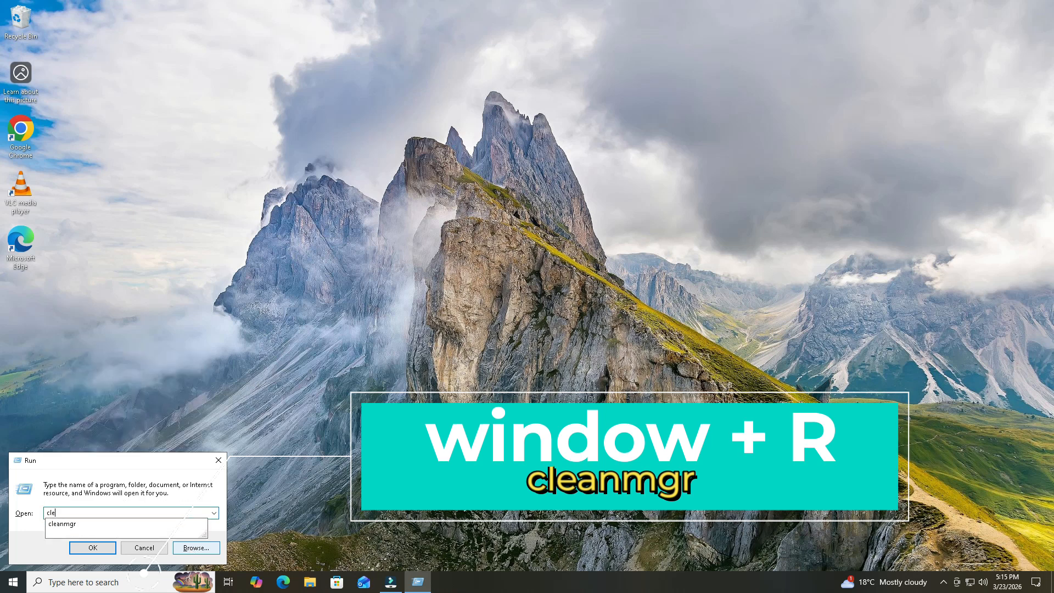
pyautogui.write('an')
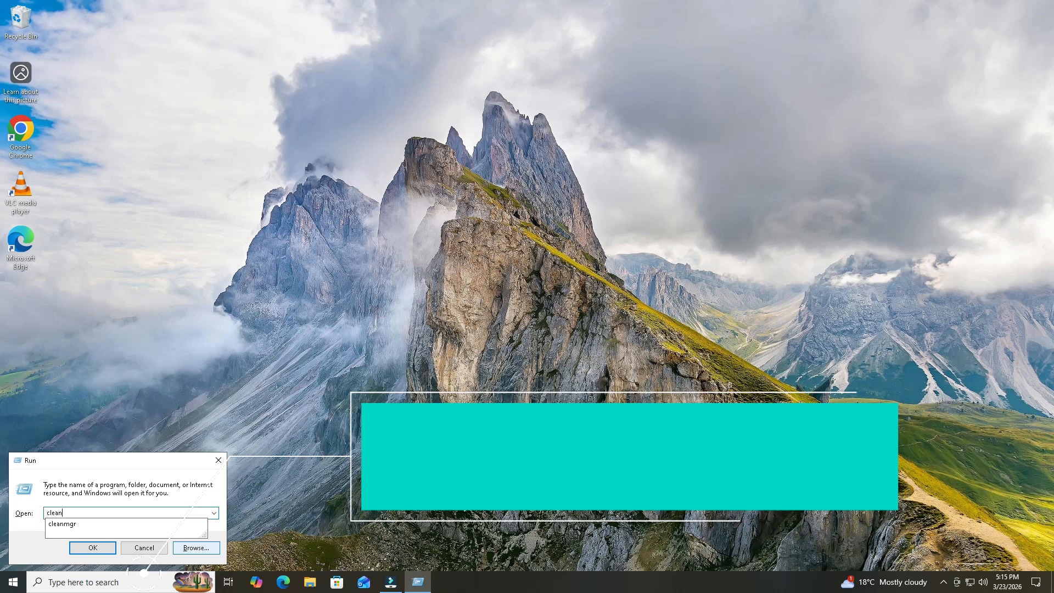
pyautogui.write('mgr')
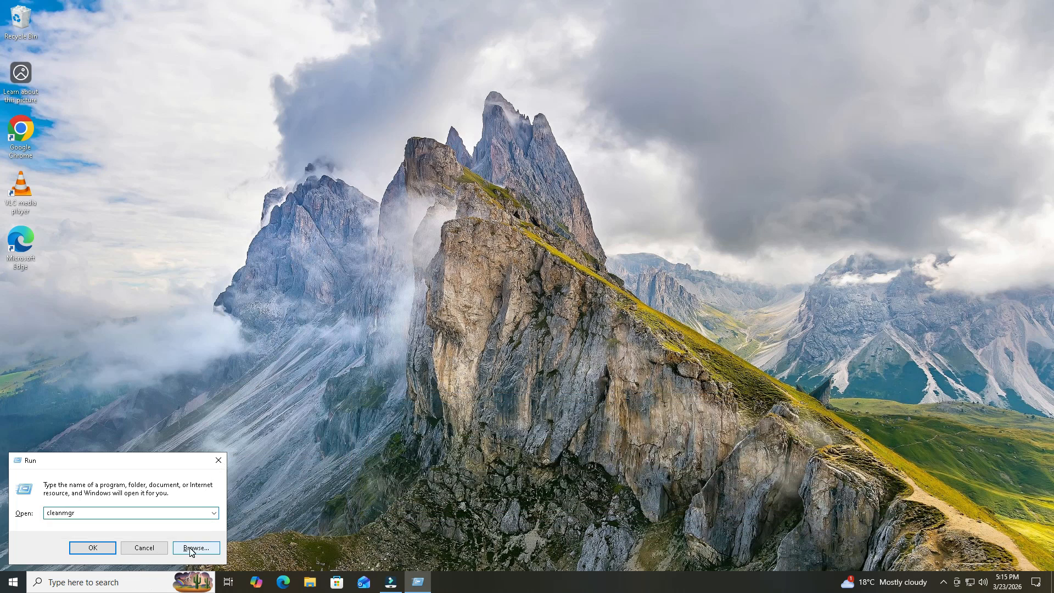
pyautogui.click(92, 548)
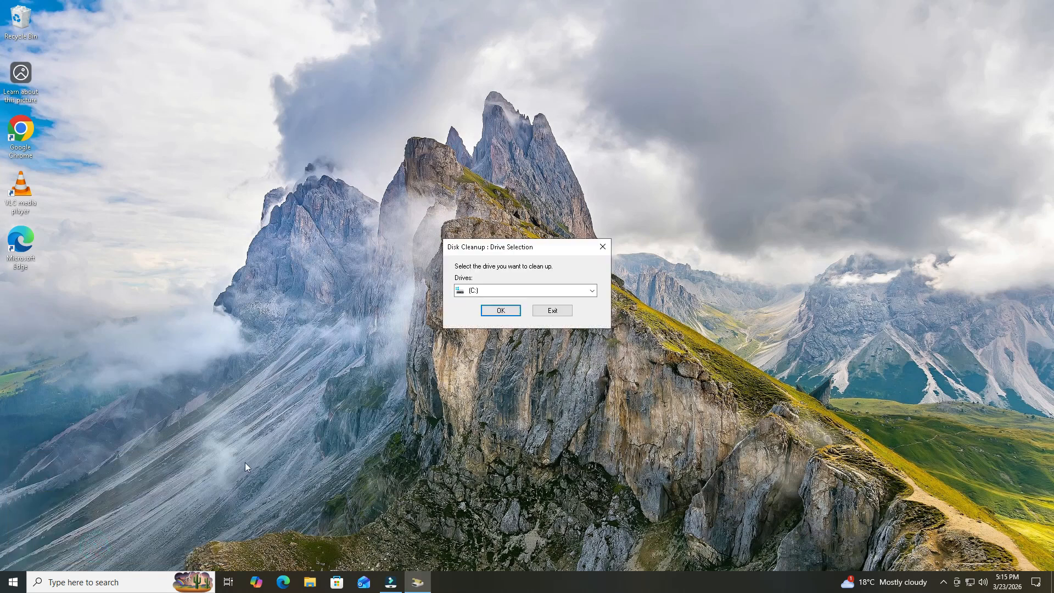
pyautogui.click(501, 312)
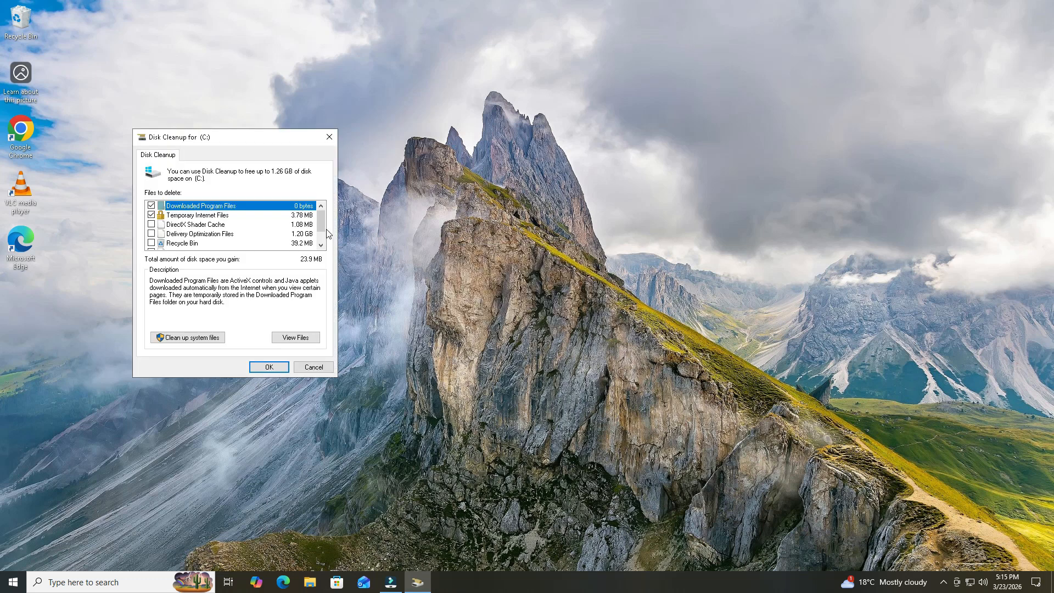
# Step: Include DirectX Shader Cache, Delivery Optimization Files, Recycle Bin and Temporary files in the C: cleanup and permanently delete the selected files
pyautogui.click(152, 234)
pyautogui.click(152, 243)
pyautogui.moveTo(320, 224); pyautogui.dragTo(321, 232)
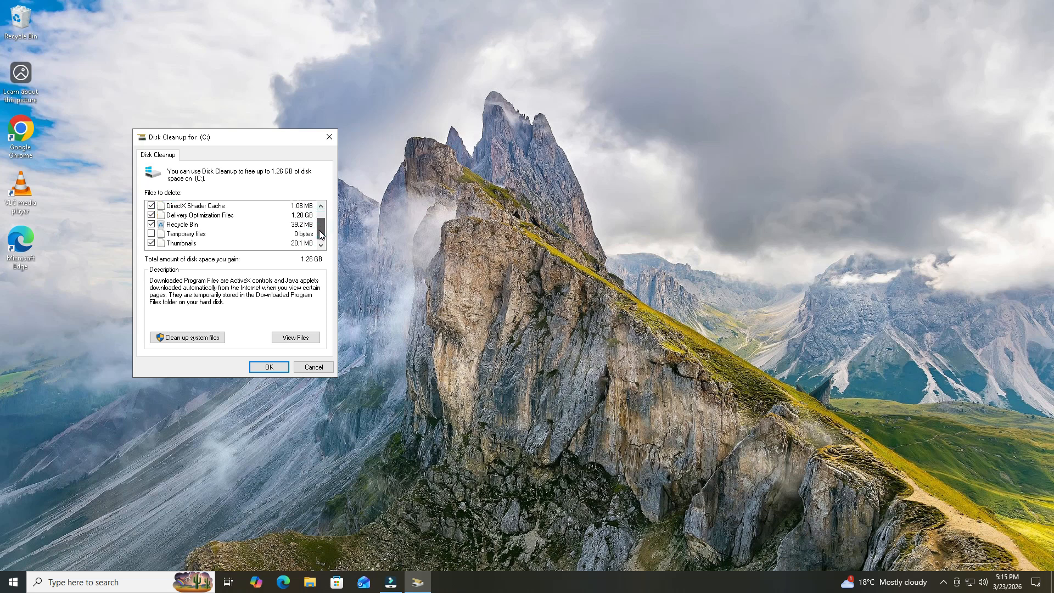
pyautogui.click(152, 234)
pyautogui.click(278, 367)
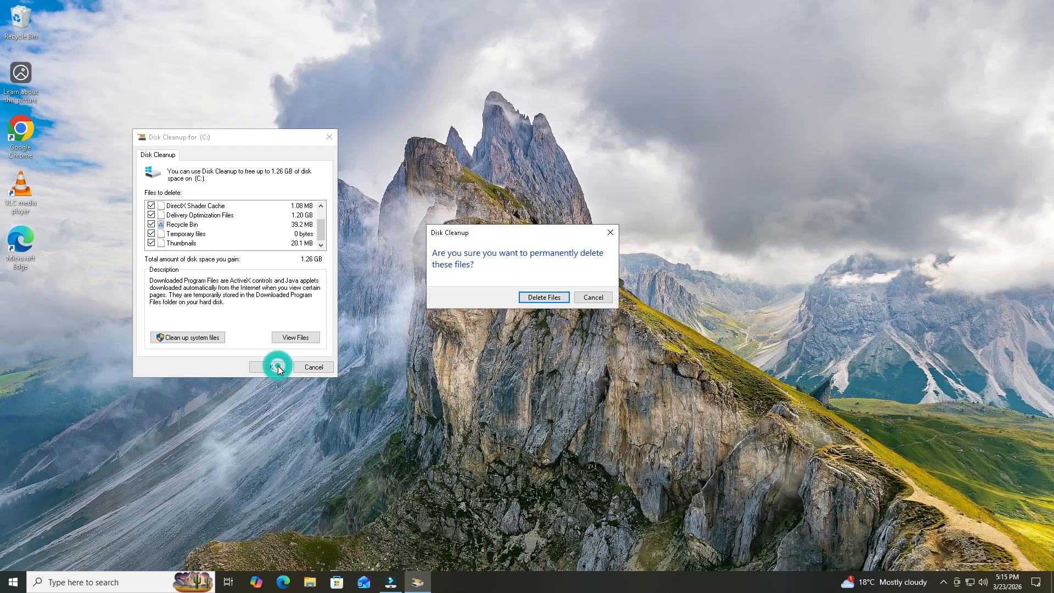
pyautogui.click(544, 301)
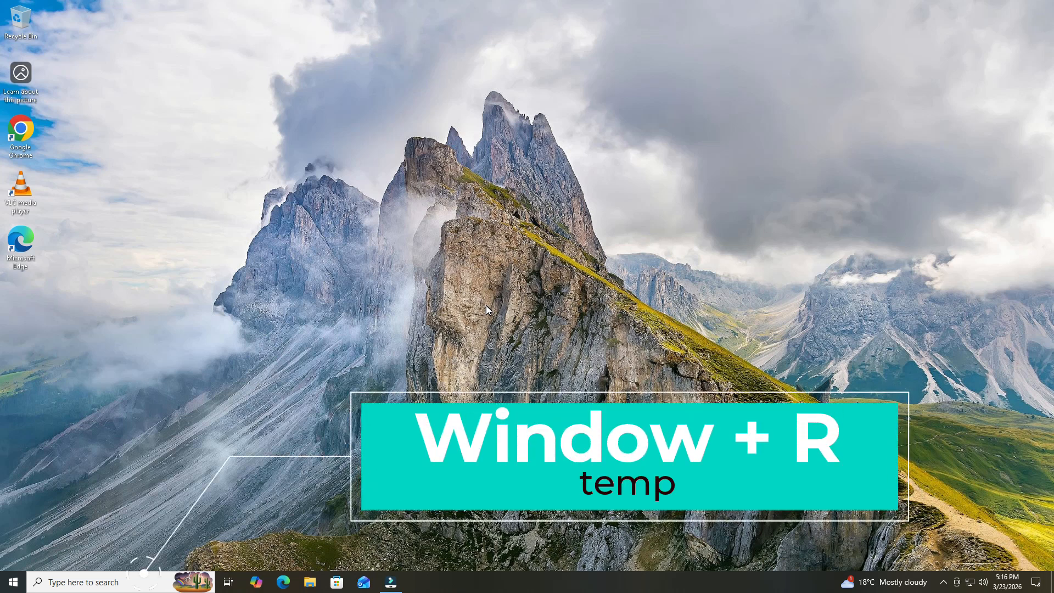
# Step: Run temp to open the Windows Temp folder
pyautogui.press('super+r')
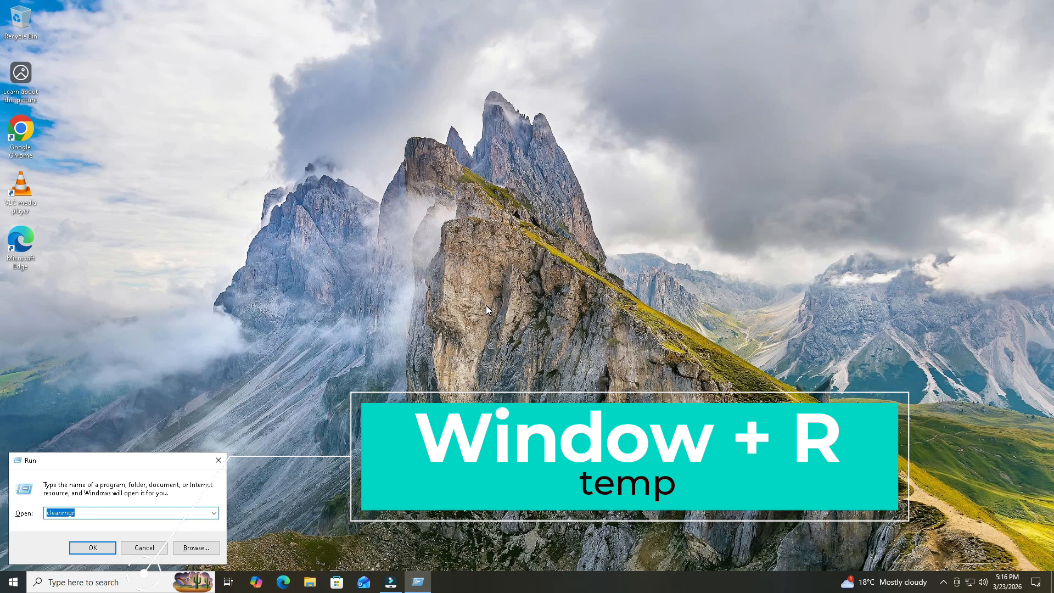
pyautogui.write('te')
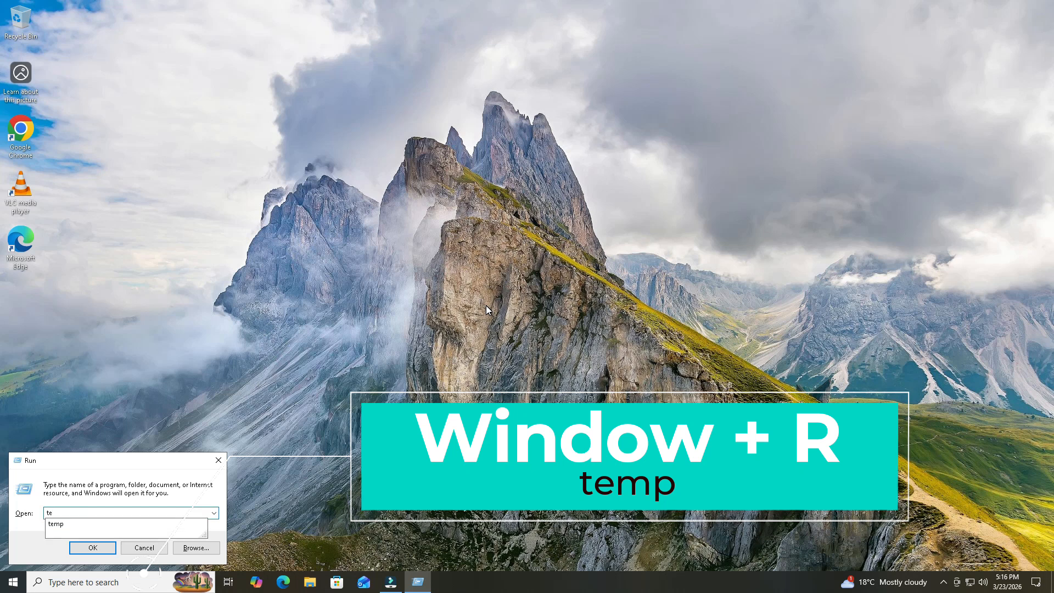
pyautogui.write('mp')
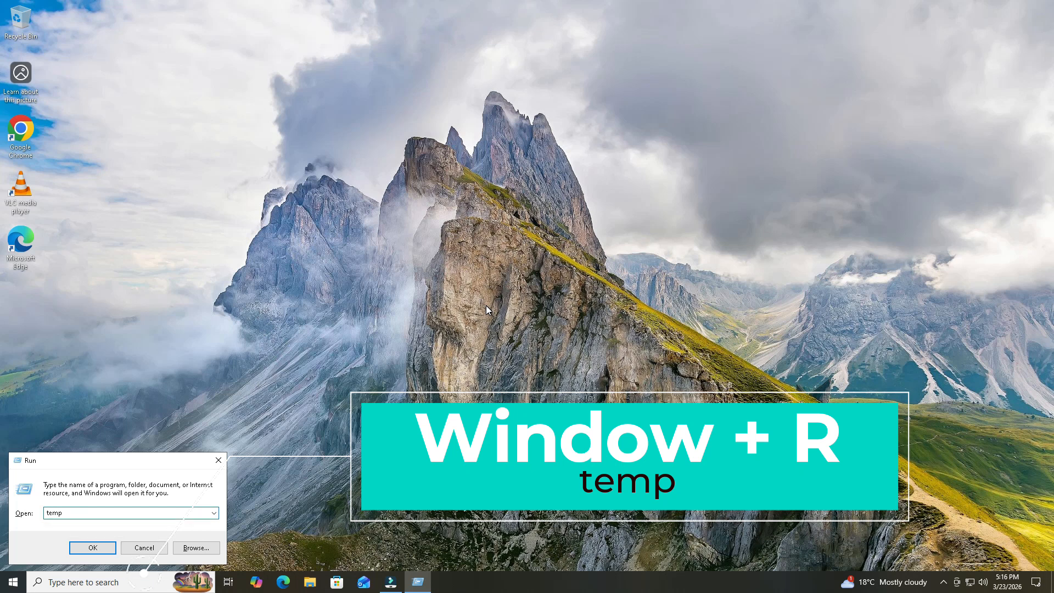
pyautogui.press('Return')
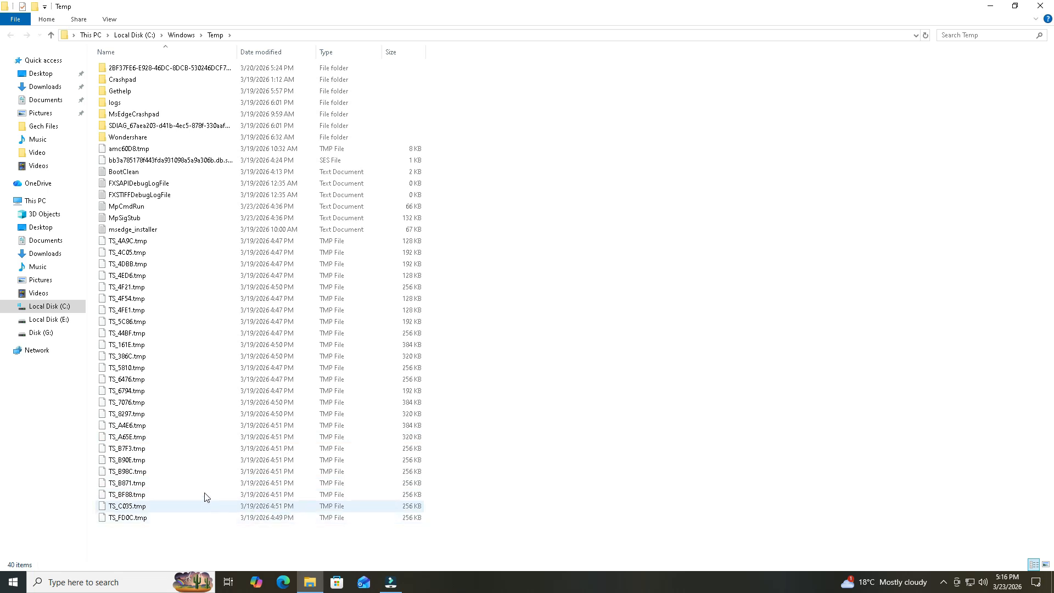
# Step: Permanently delete everything in the Windows Temp folder, granting administrator permission for all items, and close the folder
pyautogui.click(155, 206)
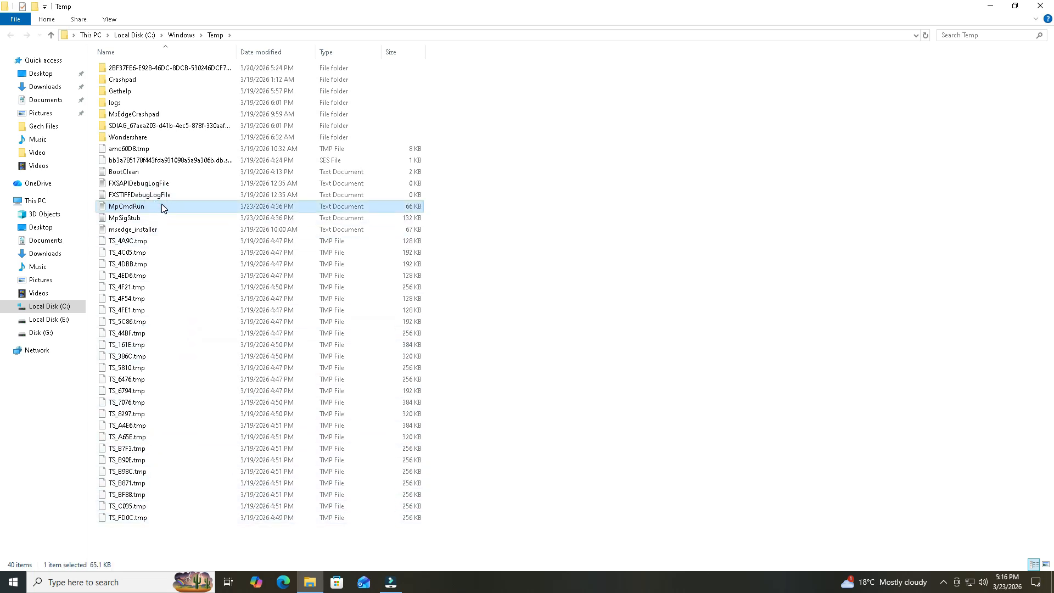
pyautogui.hotkey('ctrl', 'a')
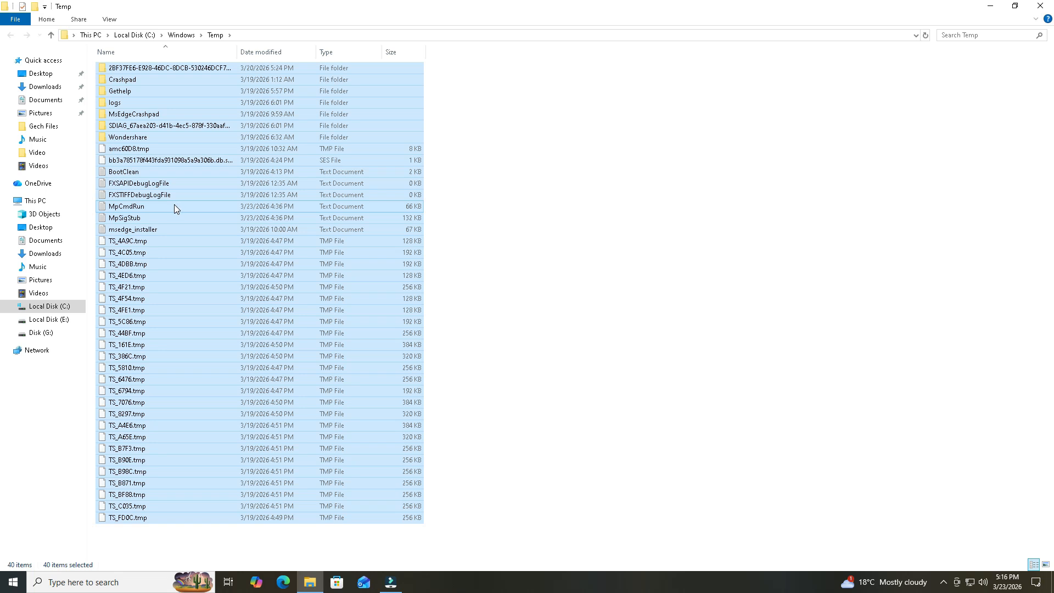
pyautogui.hotkey('shift', 'Delete')
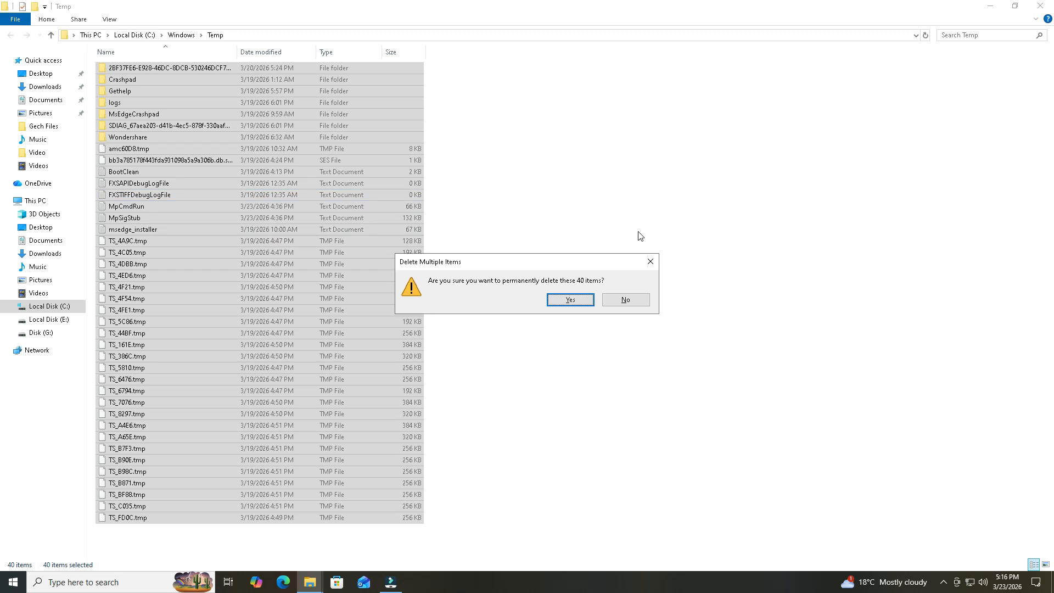
pyautogui.click(569, 301)
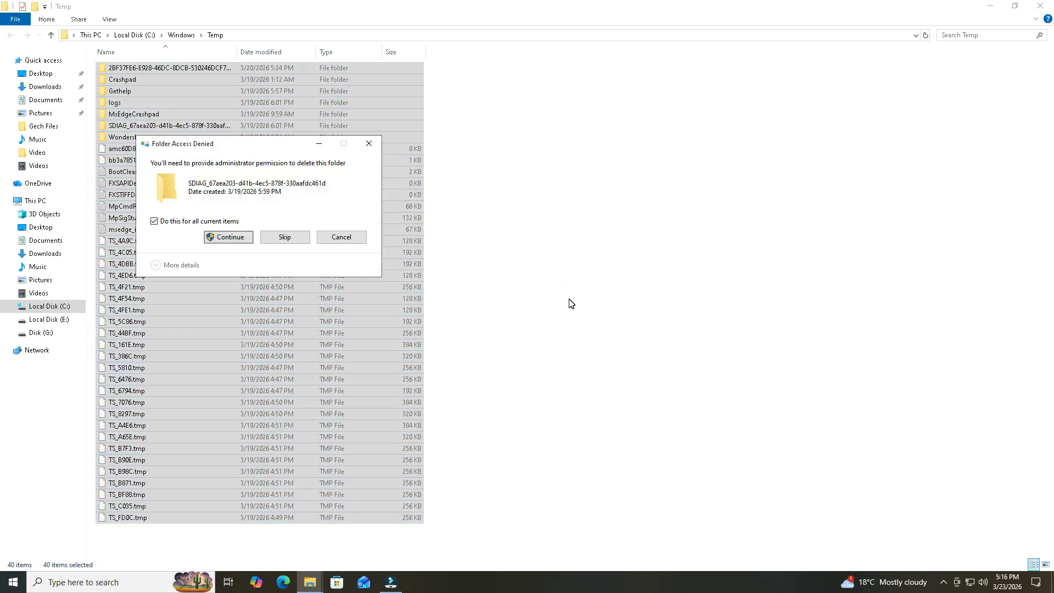
pyautogui.click(230, 239)
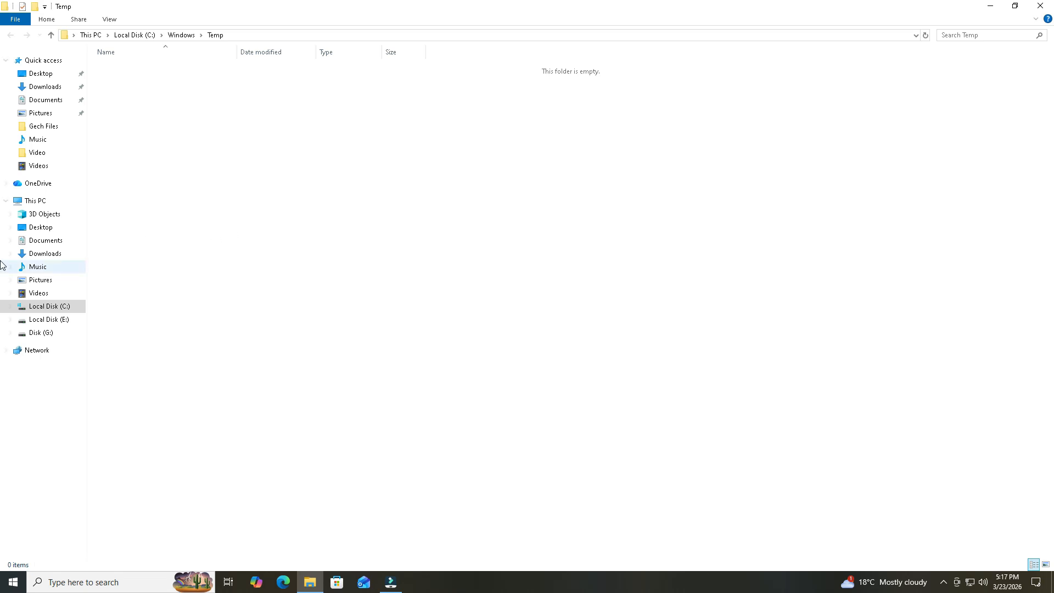
pyautogui.click(1042, 8)
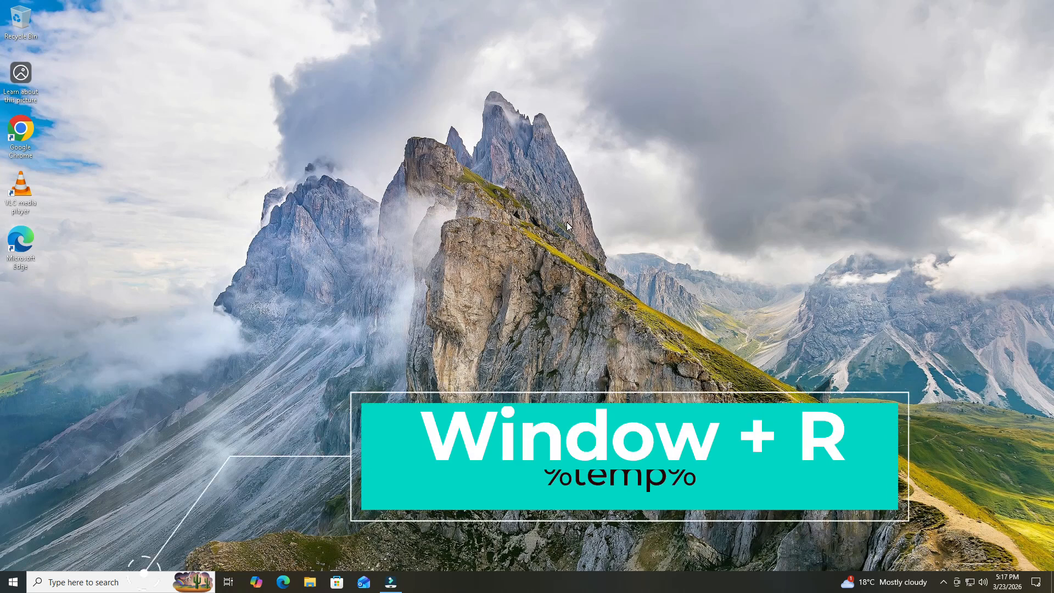
# Step: Run %temp% to open the user account's local Temp folder
pyautogui.press('super+r')
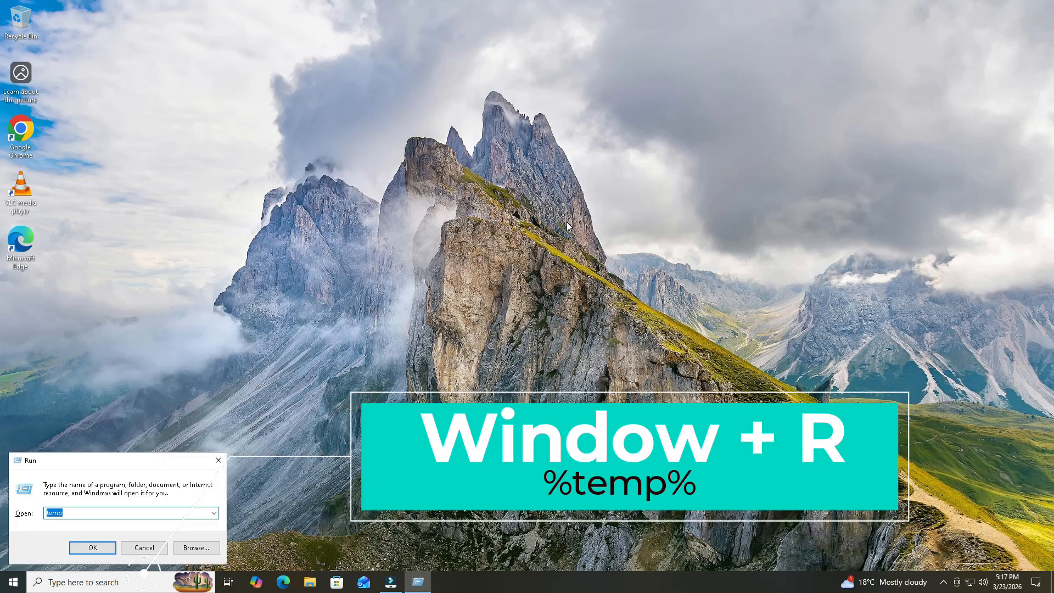
pyautogui.write('%temp')
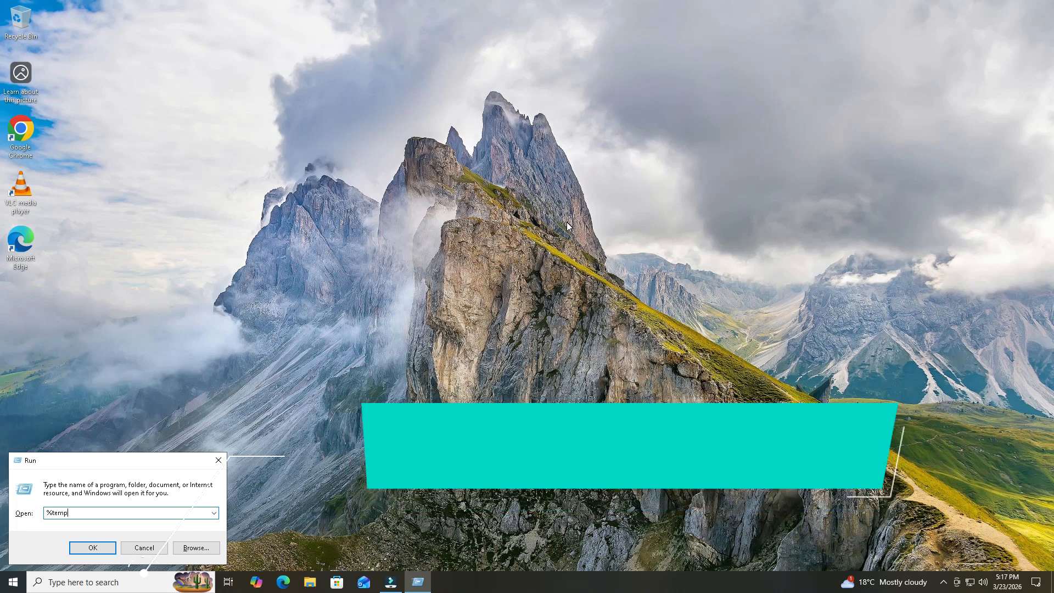
pyautogui.write('%')
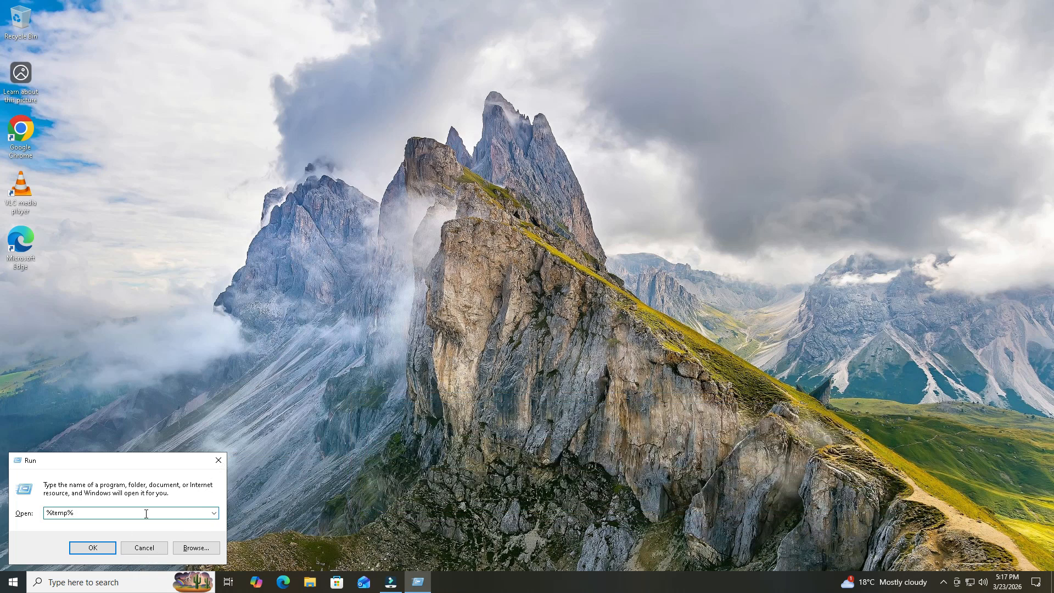
pyautogui.click(93, 548)
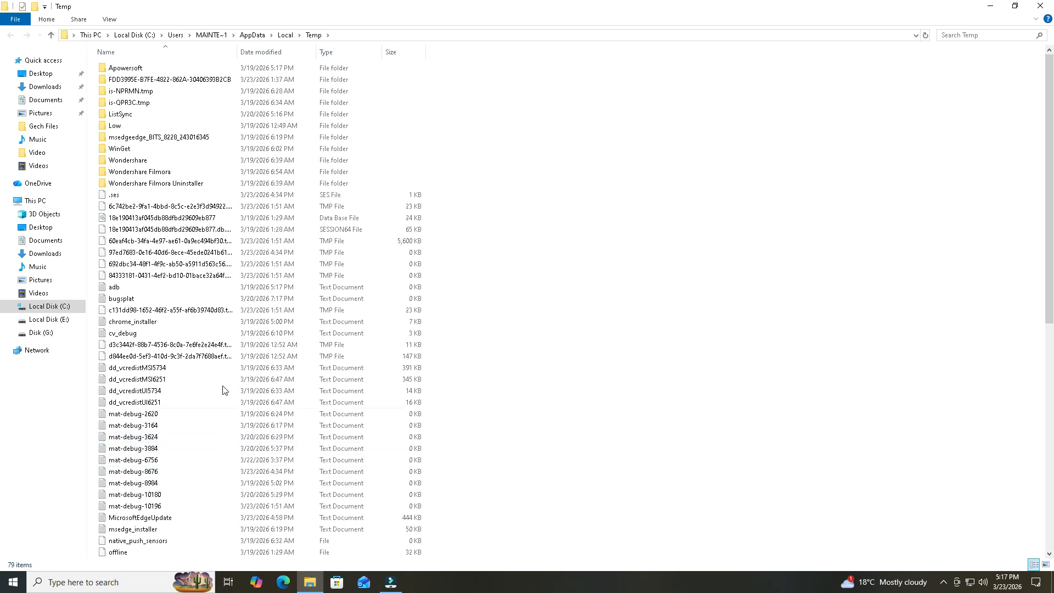
# Step: Permanently delete the contents of the user's local Temp folder, skipping all files in use, and close the folder
pyautogui.click(245, 278)
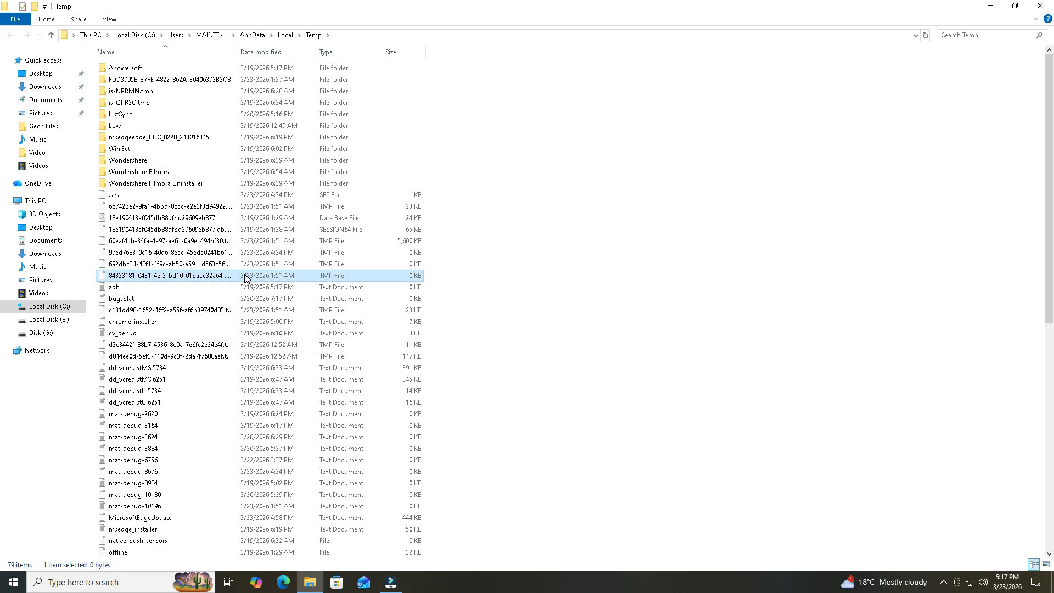
pyautogui.hotkey('ctrl', 'a')
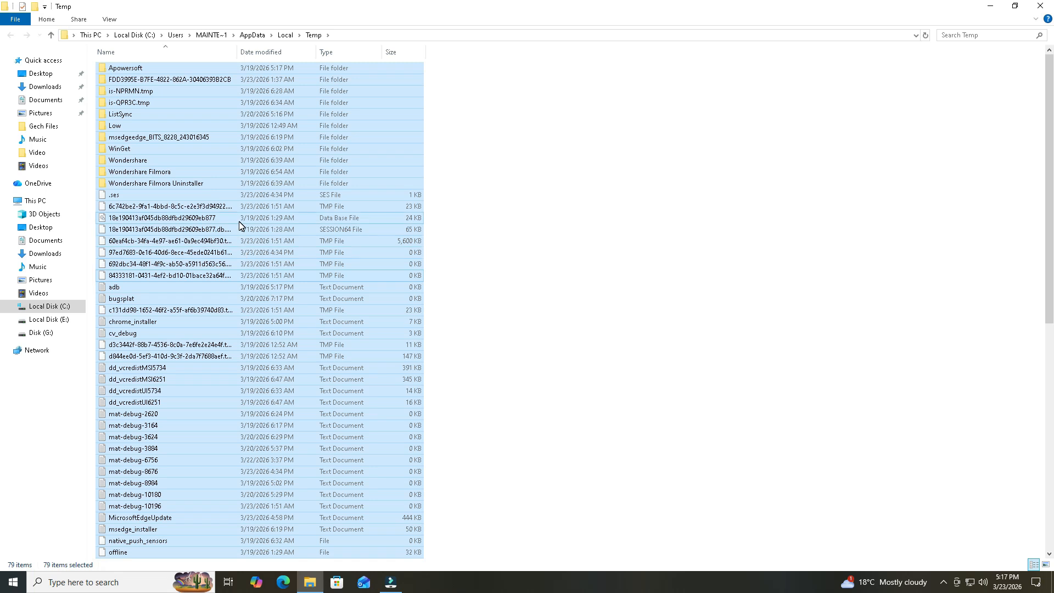
pyautogui.hotkey('shift', 'Delete')
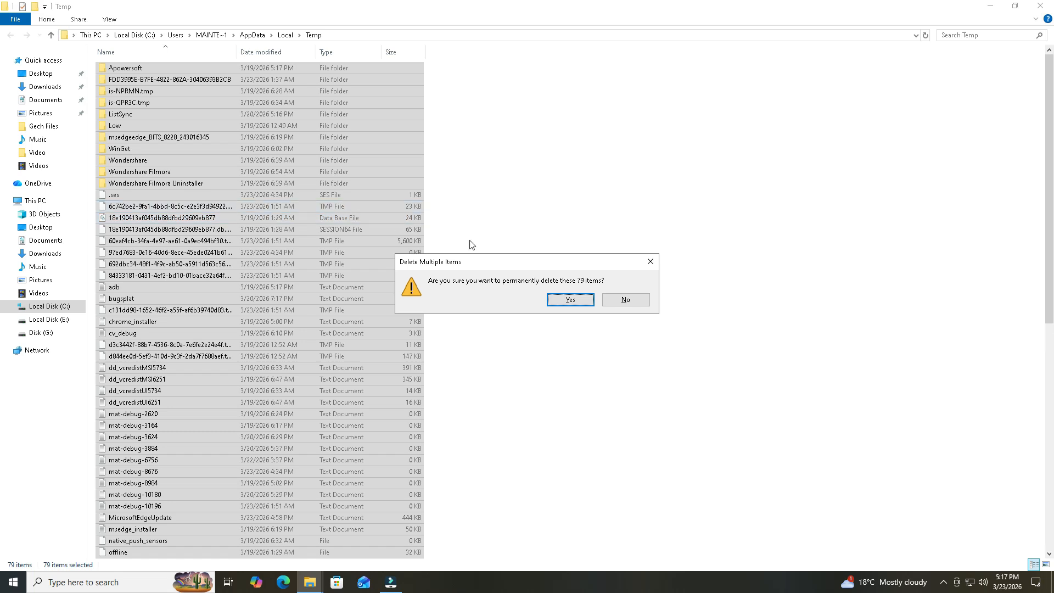
pyautogui.click(569, 300)
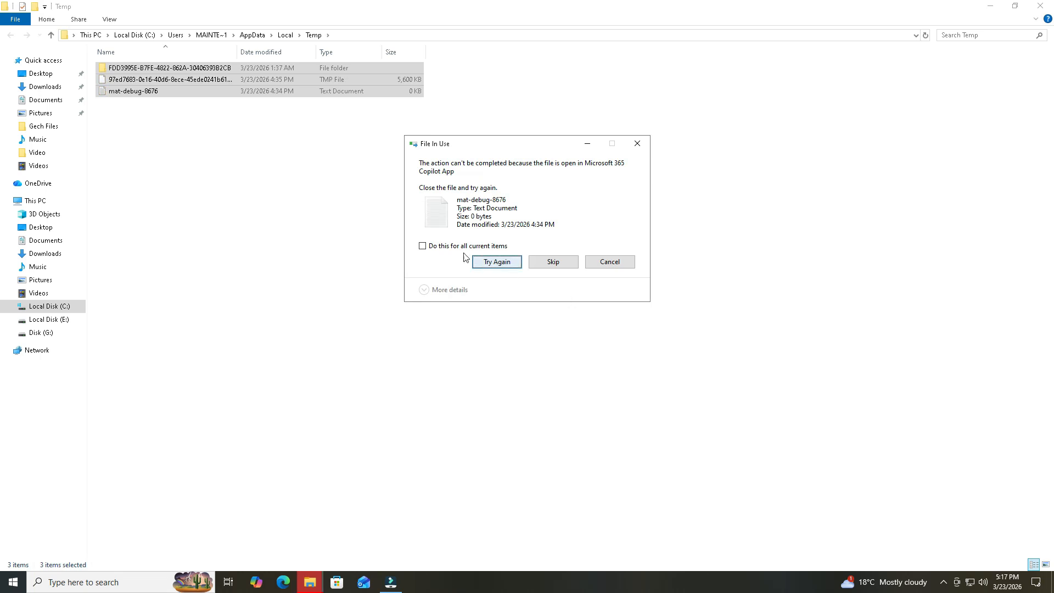
pyautogui.click(422, 247)
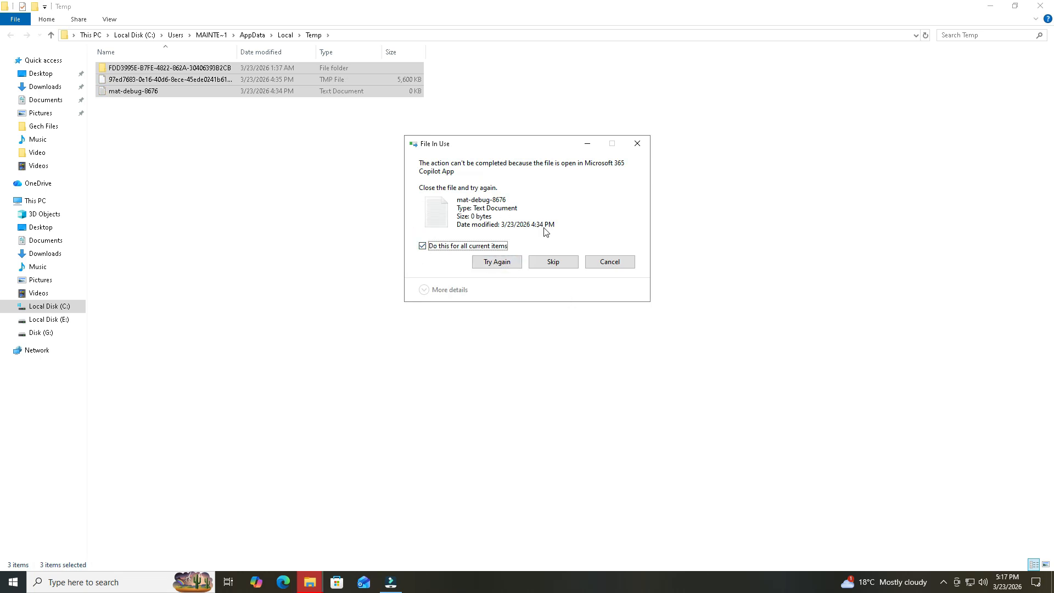
pyautogui.click(554, 262)
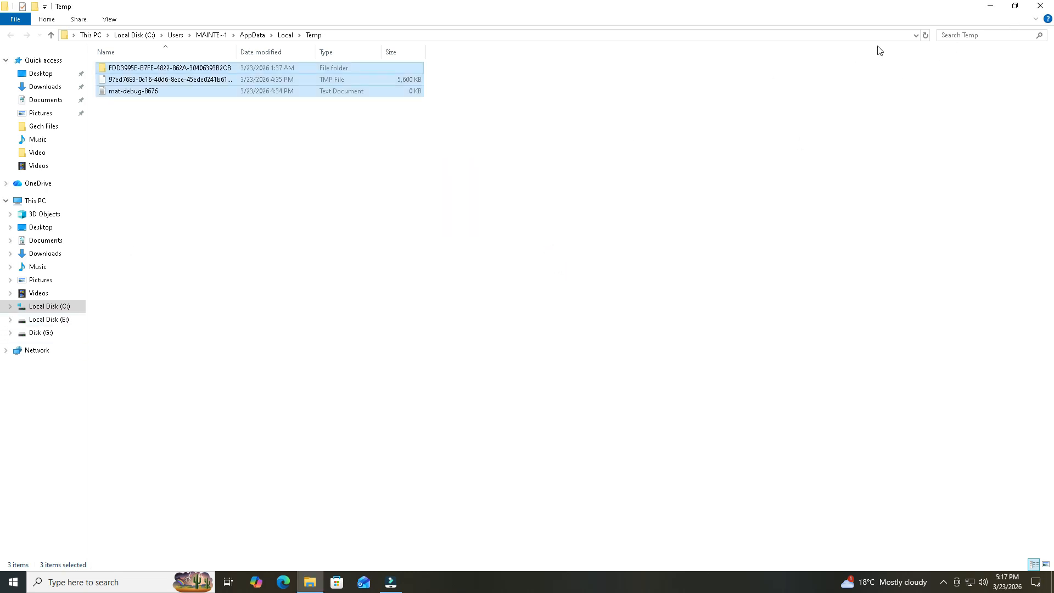
pyautogui.click(1040, 6)
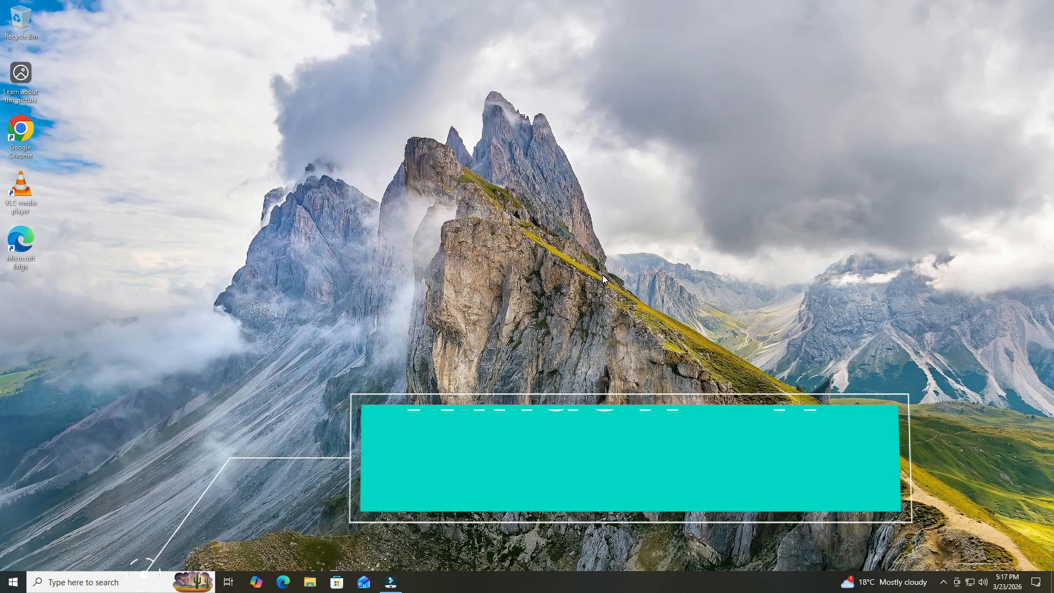
# Step: Run inetcpl.cpl to open Internet Properties
pyautogui.press('super+r')
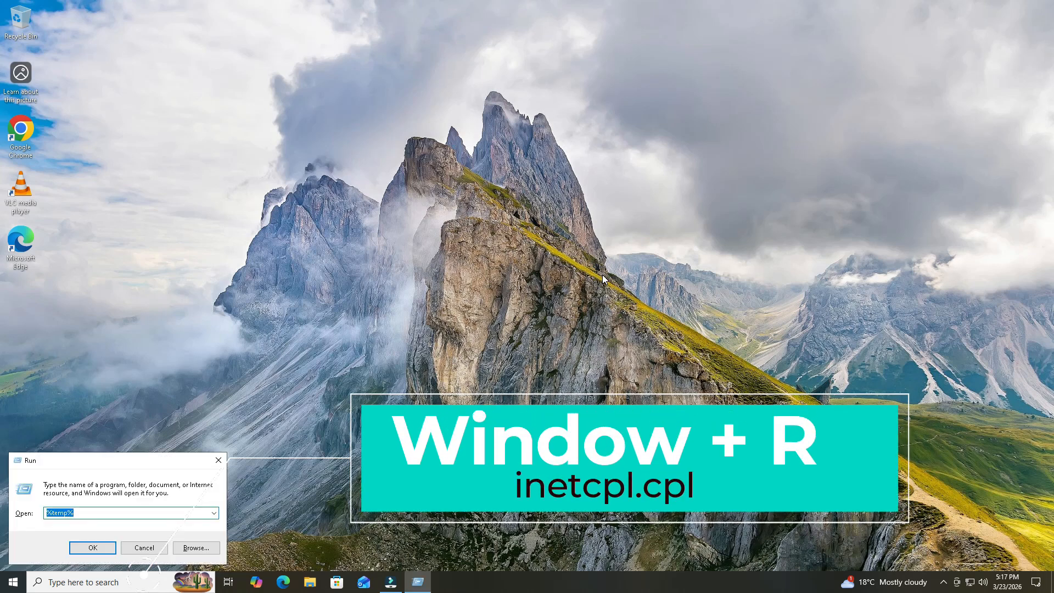
pyautogui.write('i')
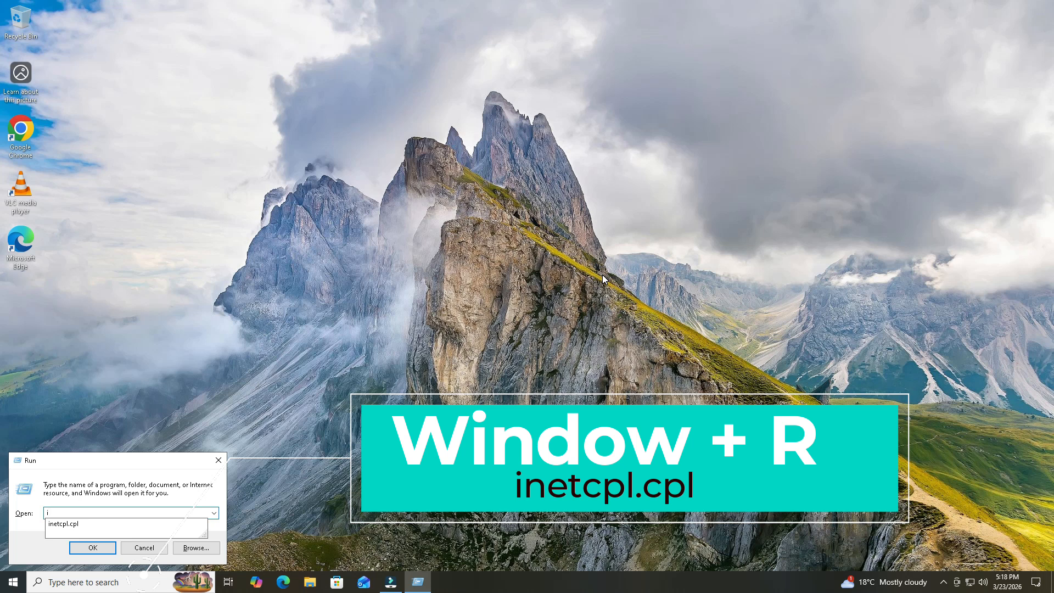
pyautogui.write('netcp')
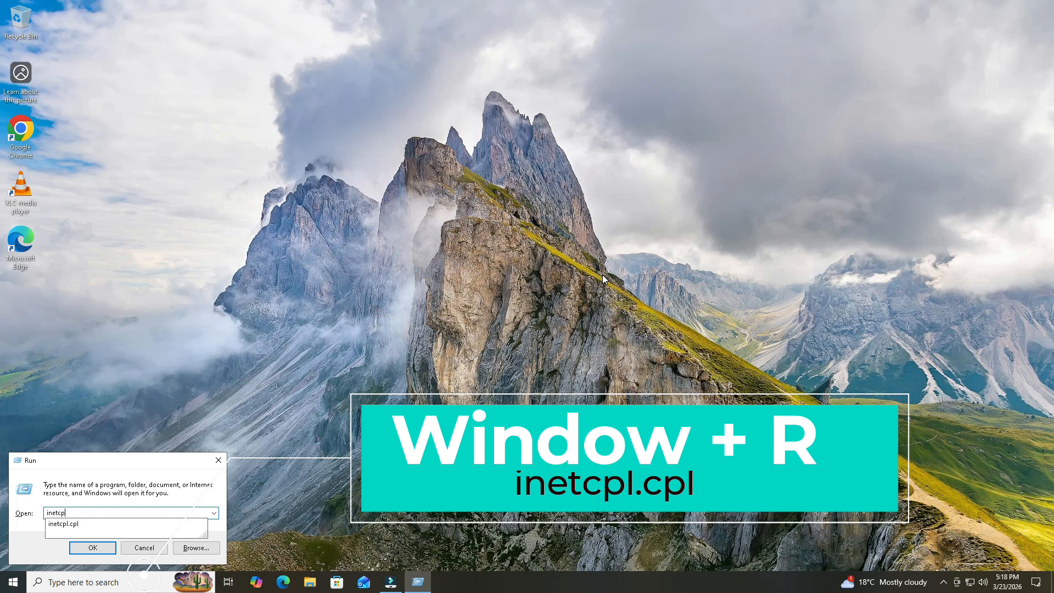
pyautogui.write('l.cpl')
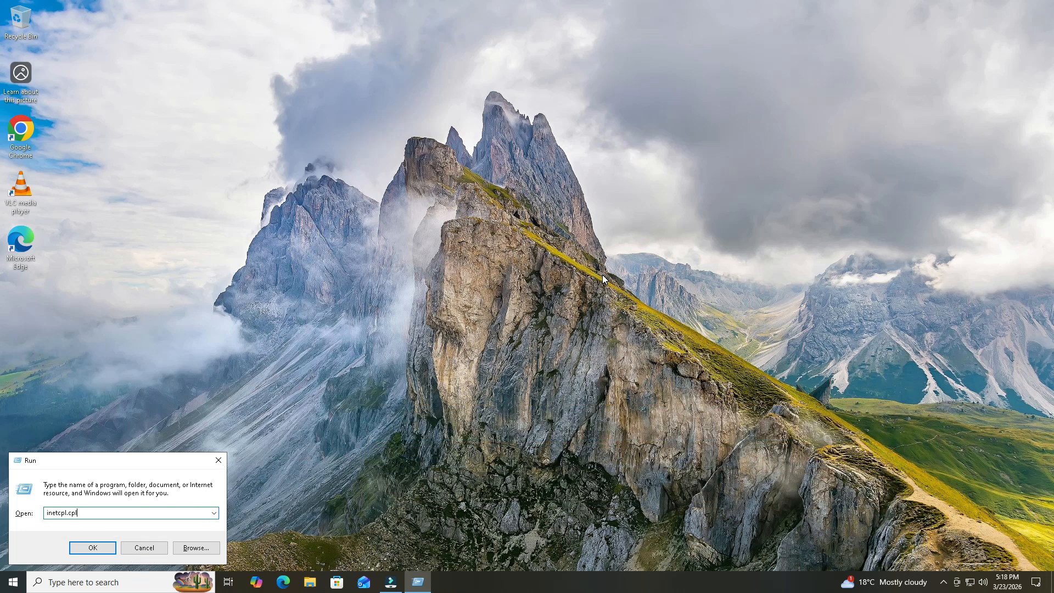
pyautogui.click(92, 547)
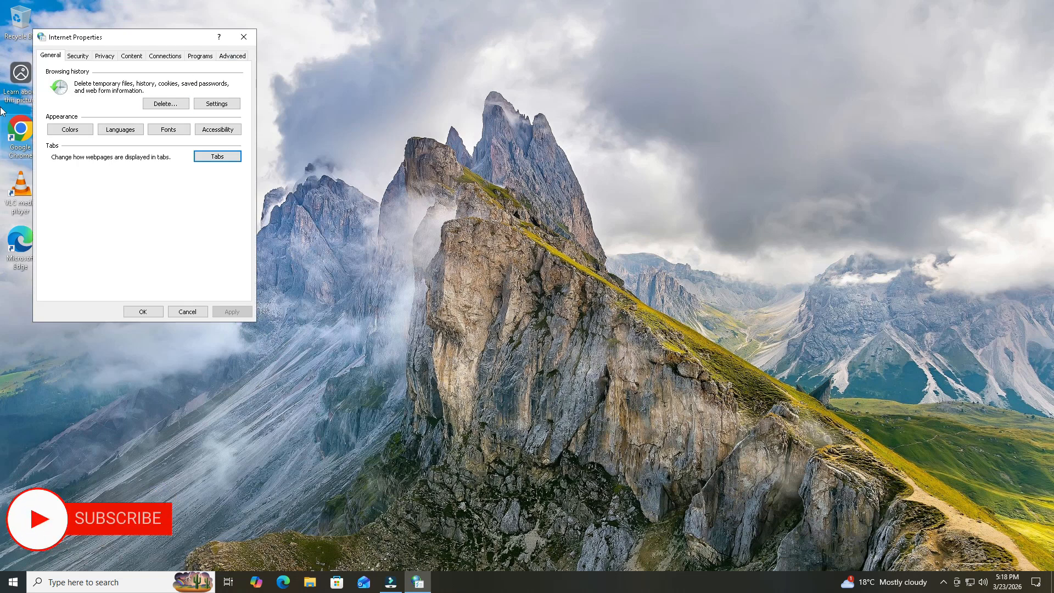
# Step: Restore the advanced settings in Internet Properties, apply the change, and close the dialog with OK
pyautogui.click(233, 57)
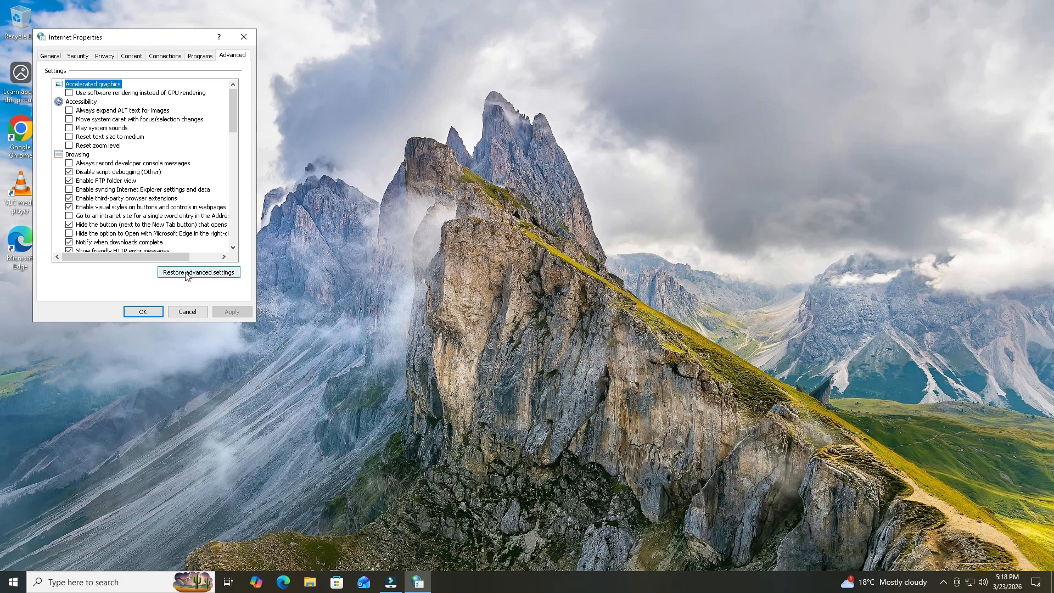
pyautogui.click(203, 279)
pyautogui.click(205, 277)
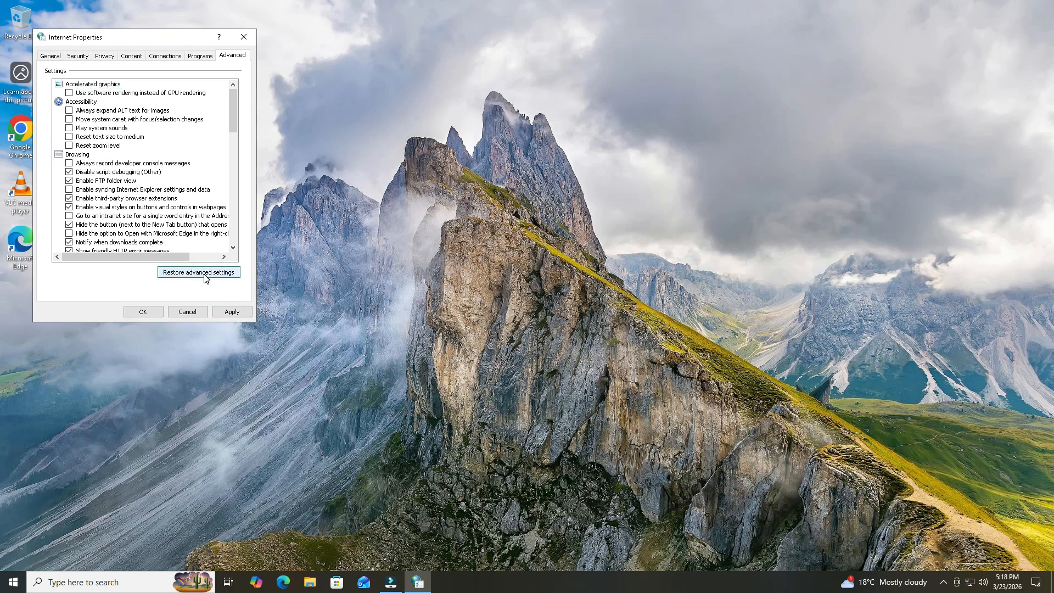
pyautogui.click(196, 272)
pyautogui.click(200, 272)
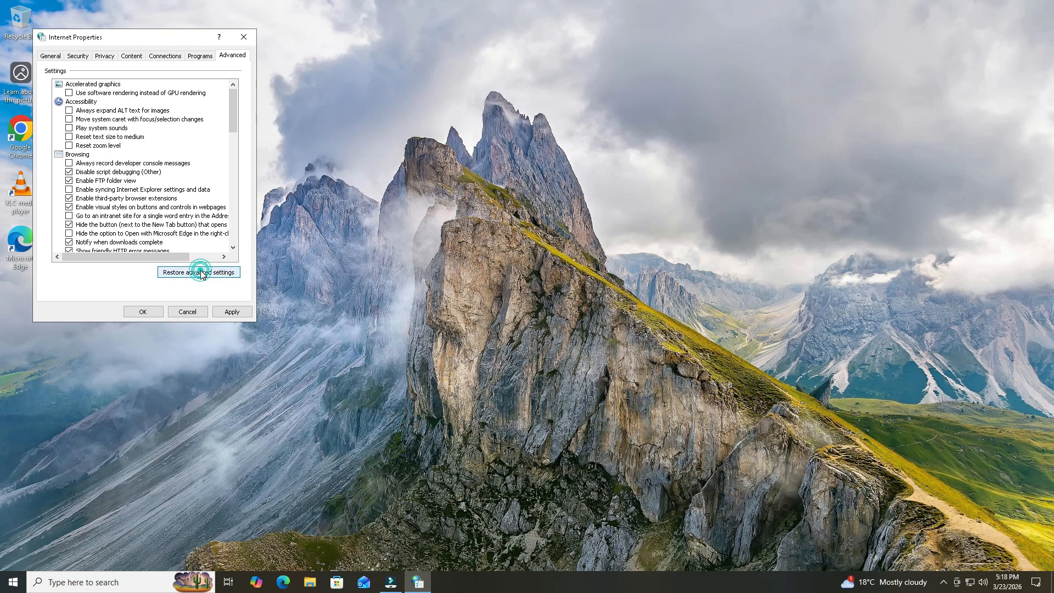
pyautogui.click(233, 312)
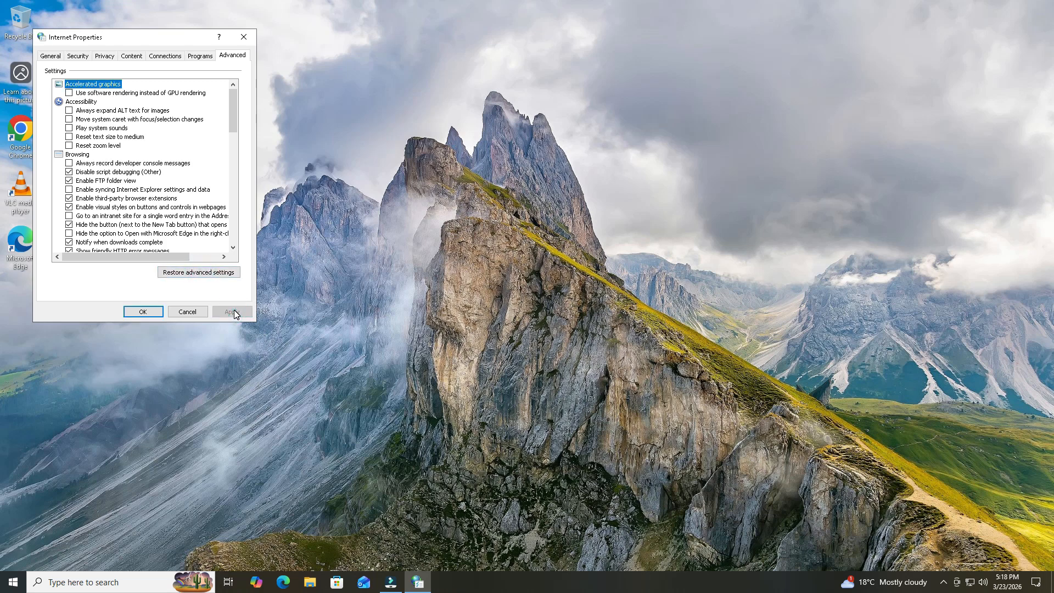
pyautogui.click(151, 313)
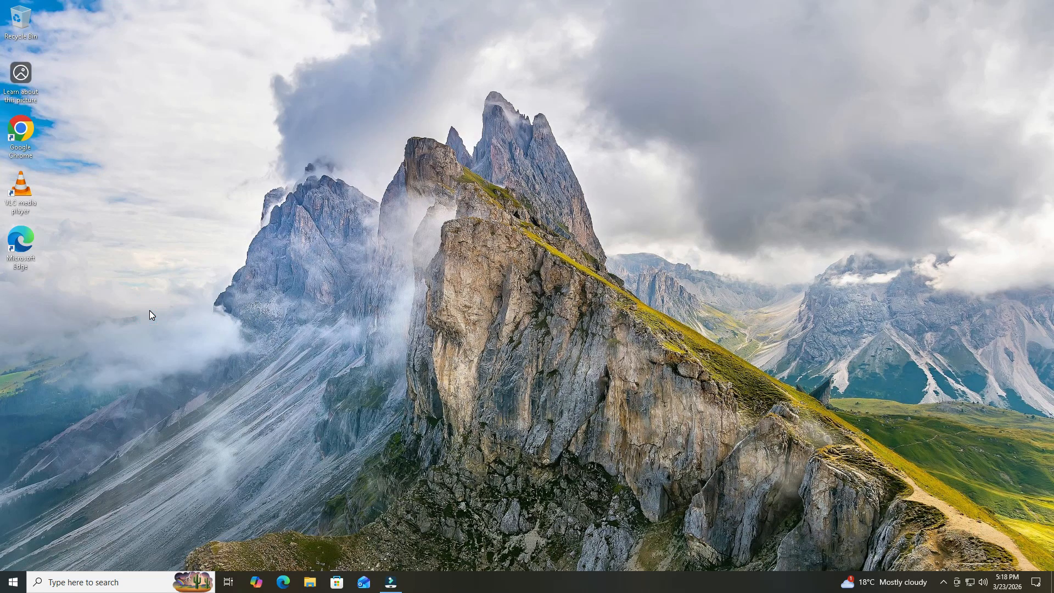